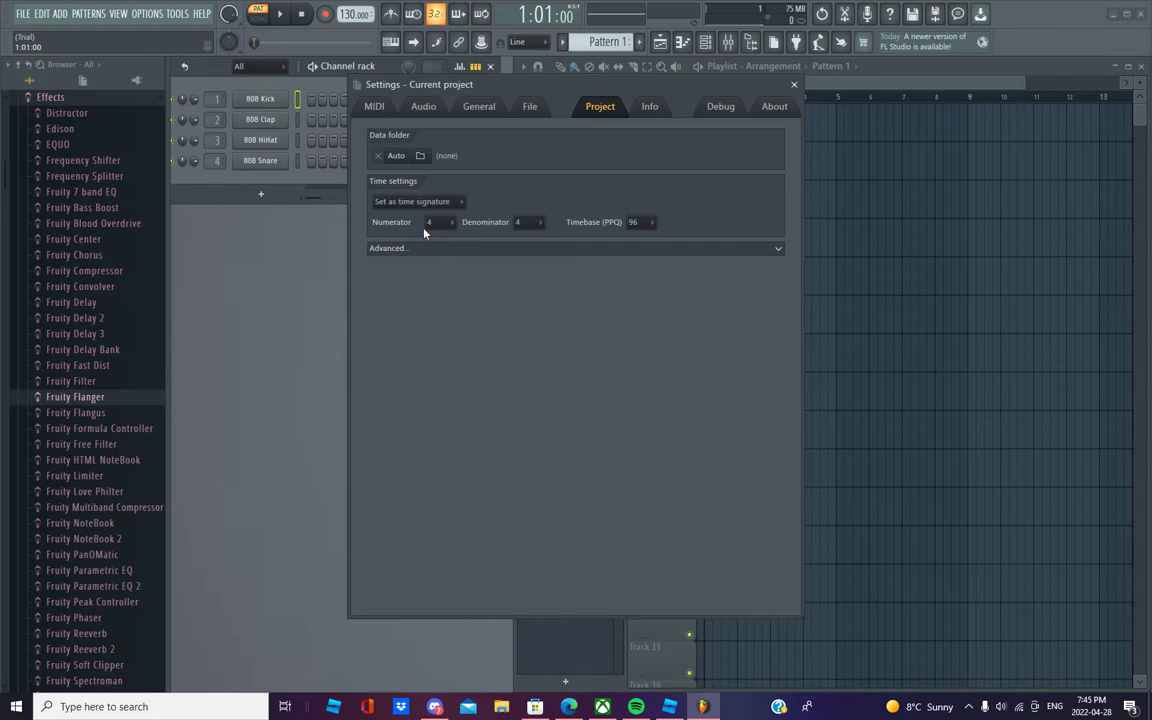
- Set the project's time signature numerator to 1, denominator to 2 and timebase to 960 PPQ, and close the settings
{"action": "left_click", "coordinate": [440, 226]}
{"action": "left_click", "coordinate": [440, 239]}
{"action": "left_click", "coordinate": [520, 229]}
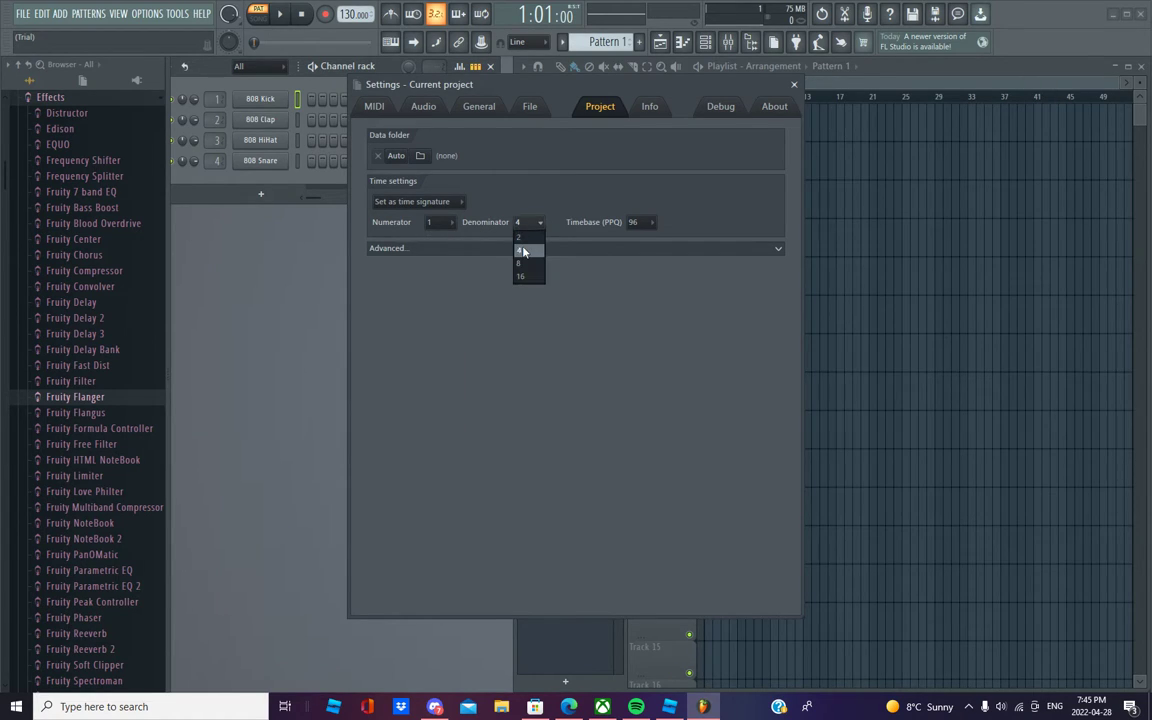
{"action": "left_click", "coordinate": [529, 239]}
{"action": "left_click", "coordinate": [642, 222]}
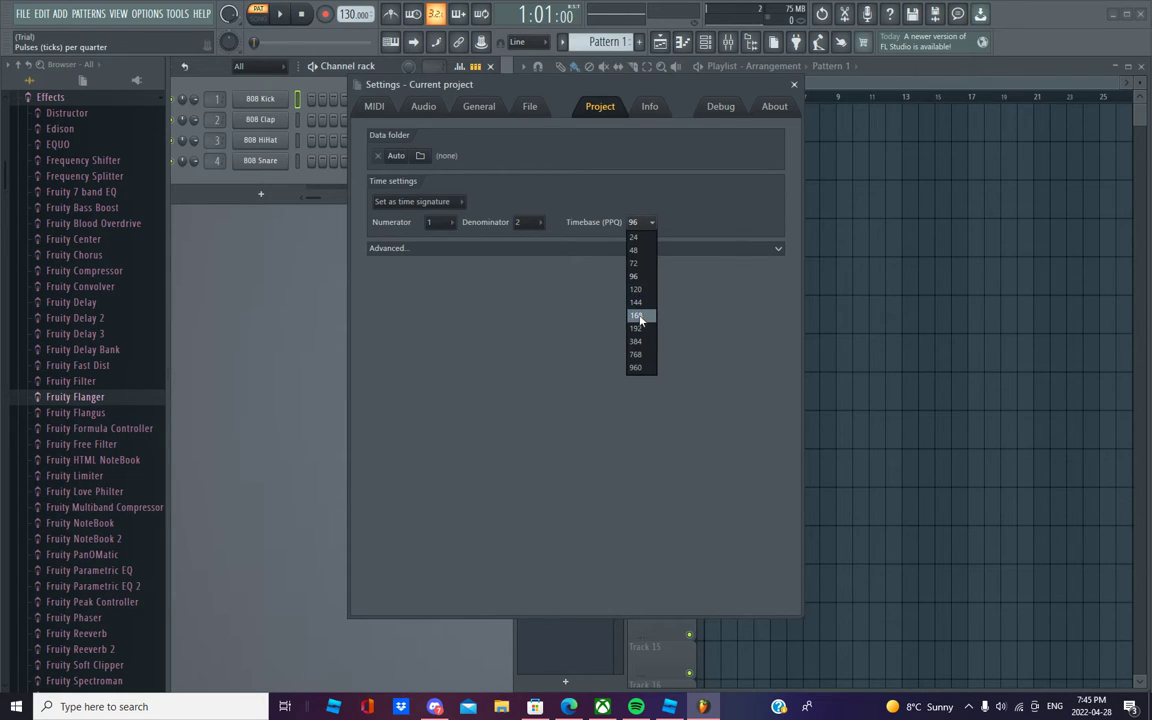
{"action": "left_click", "coordinate": [643, 368]}
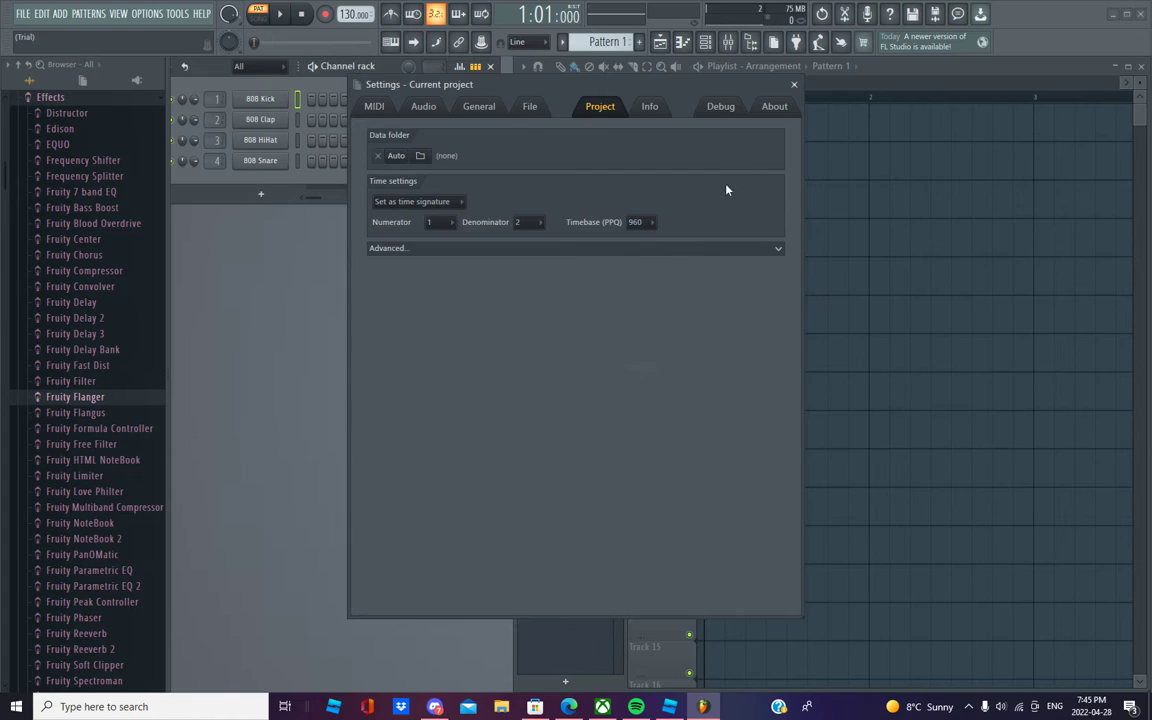
{"action": "left_click", "coordinate": [795, 86]}
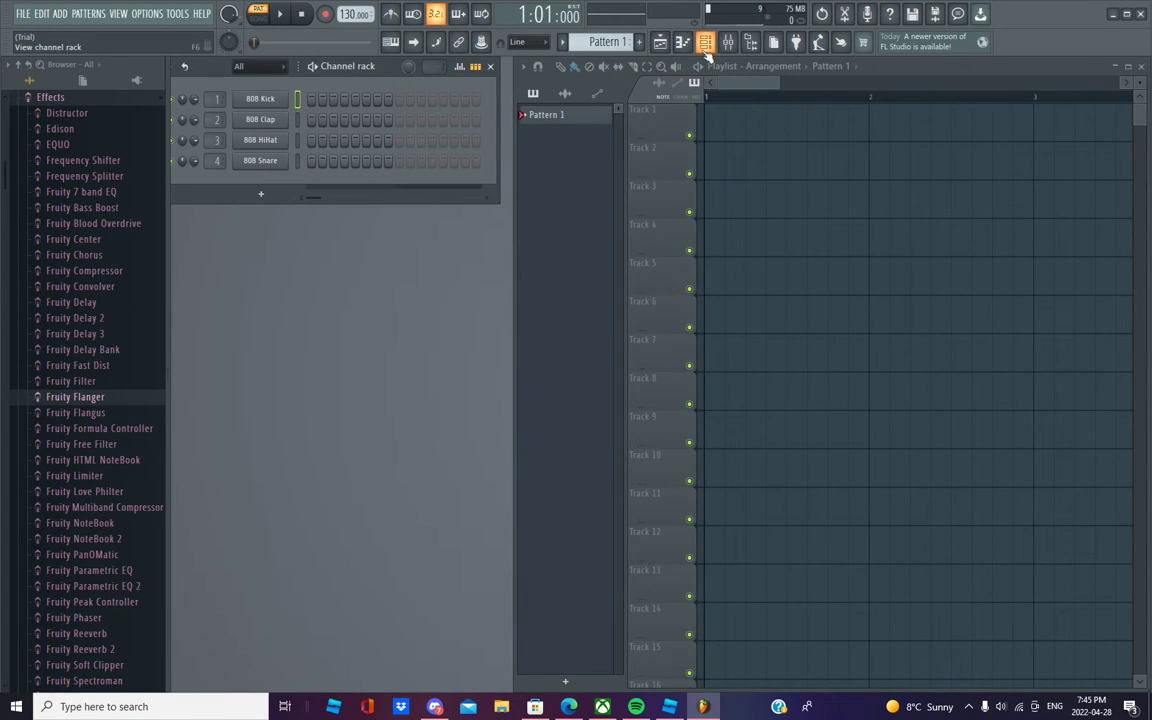
- Open the piano roll of the 808 Kick channel
{"action": "left_click", "coordinate": [704, 44]}
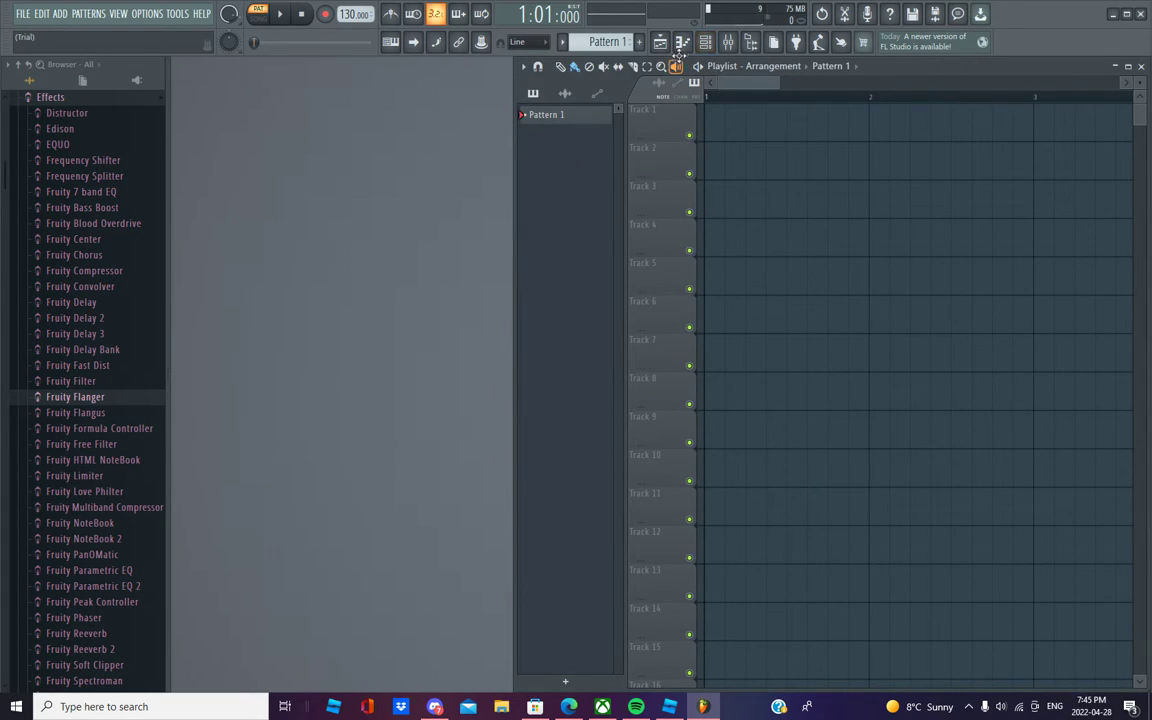
{"action": "left_click", "coordinate": [704, 44]}
{"action": "left_click", "coordinate": [690, 45]}
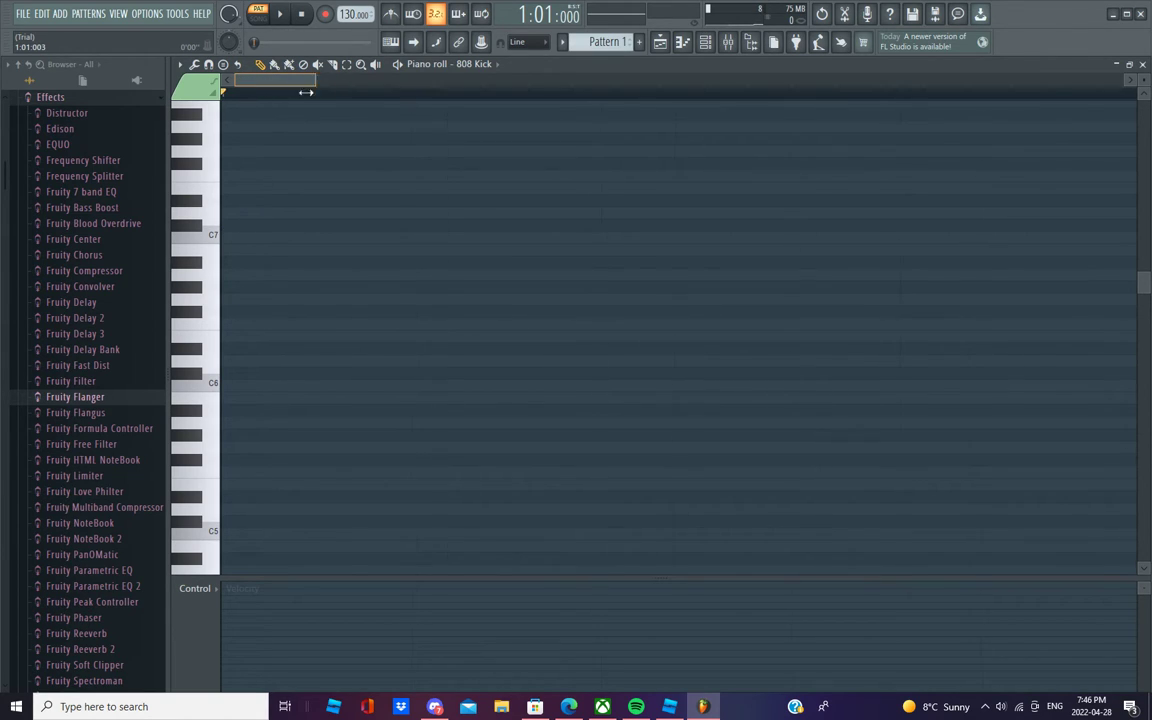
- Place a G6 note at the very start of the 808 Kick piano roll and shorten it to the smallest possible length
{"action": "left_click", "coordinate": [228, 300]}
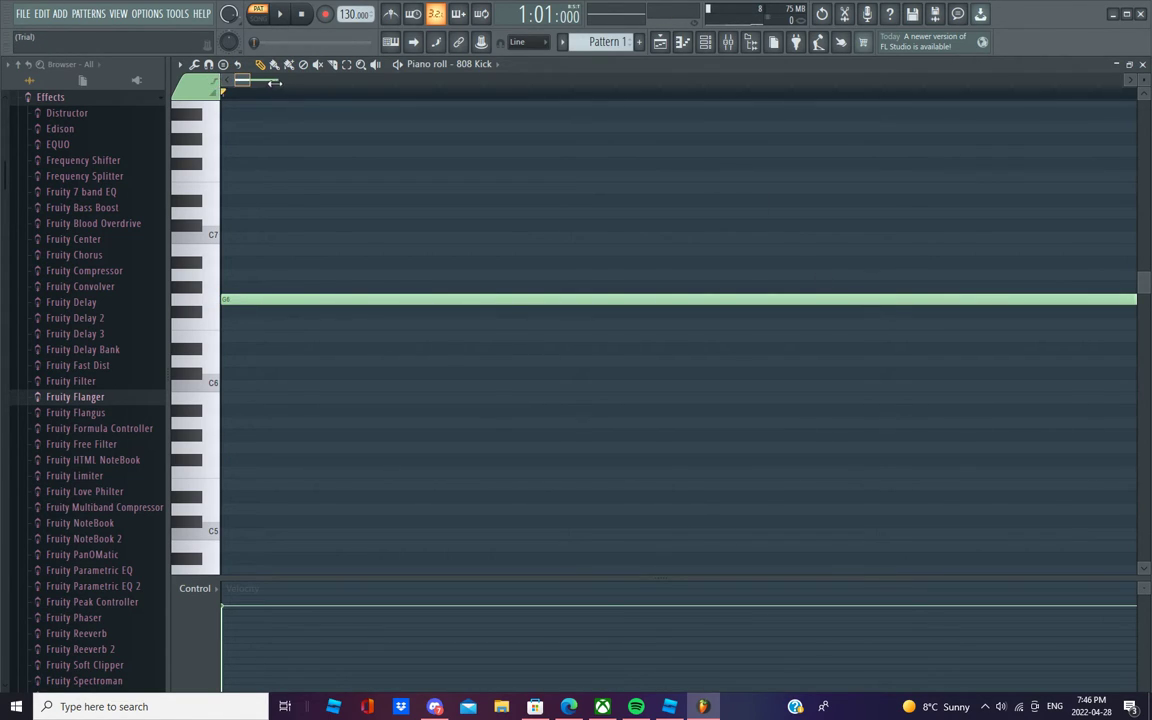
{"action": "left_click_drag", "start_coordinate": [241, 83], "coordinate": [280, 89]}
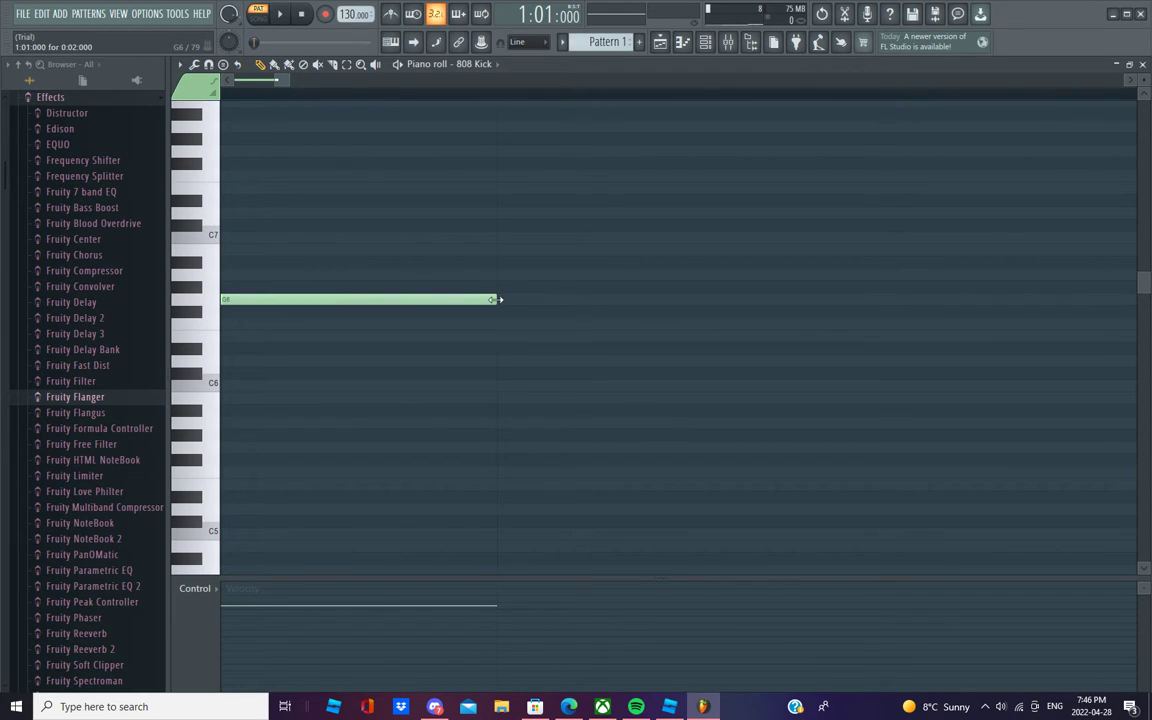
{"action": "left_click_drag", "start_coordinate": [499, 299], "coordinate": [117, 300]}
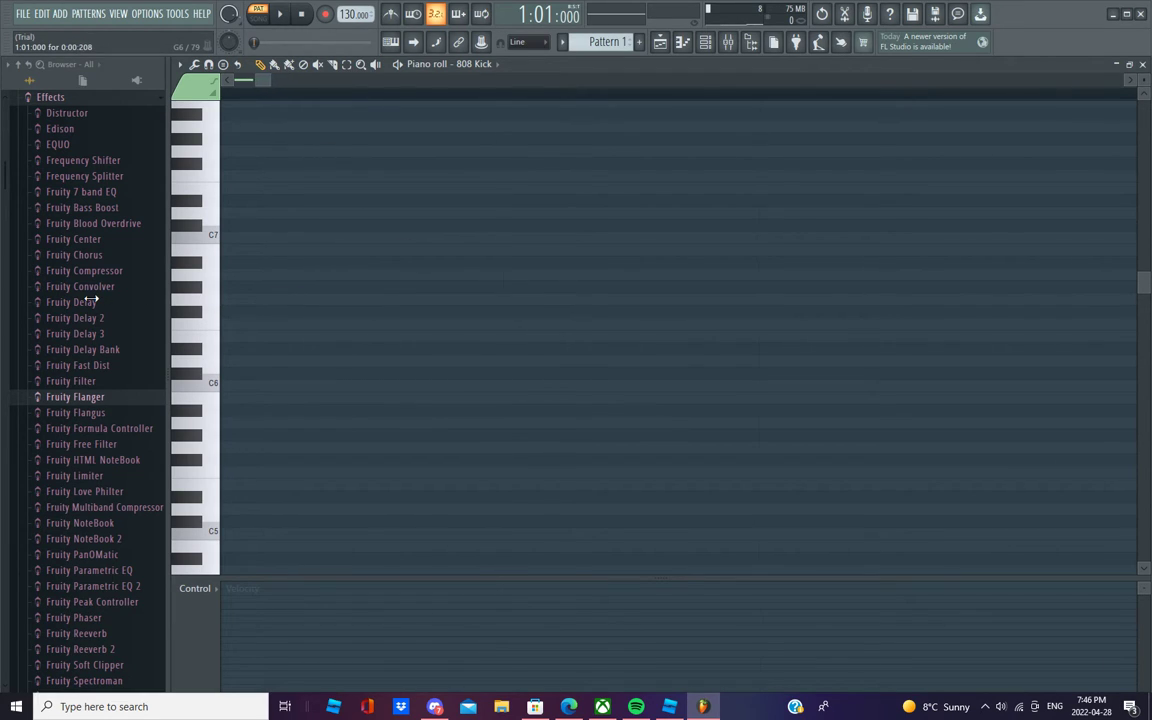
{"action": "left_click_drag", "start_coordinate": [91, 298], "coordinate": [91, 300]}
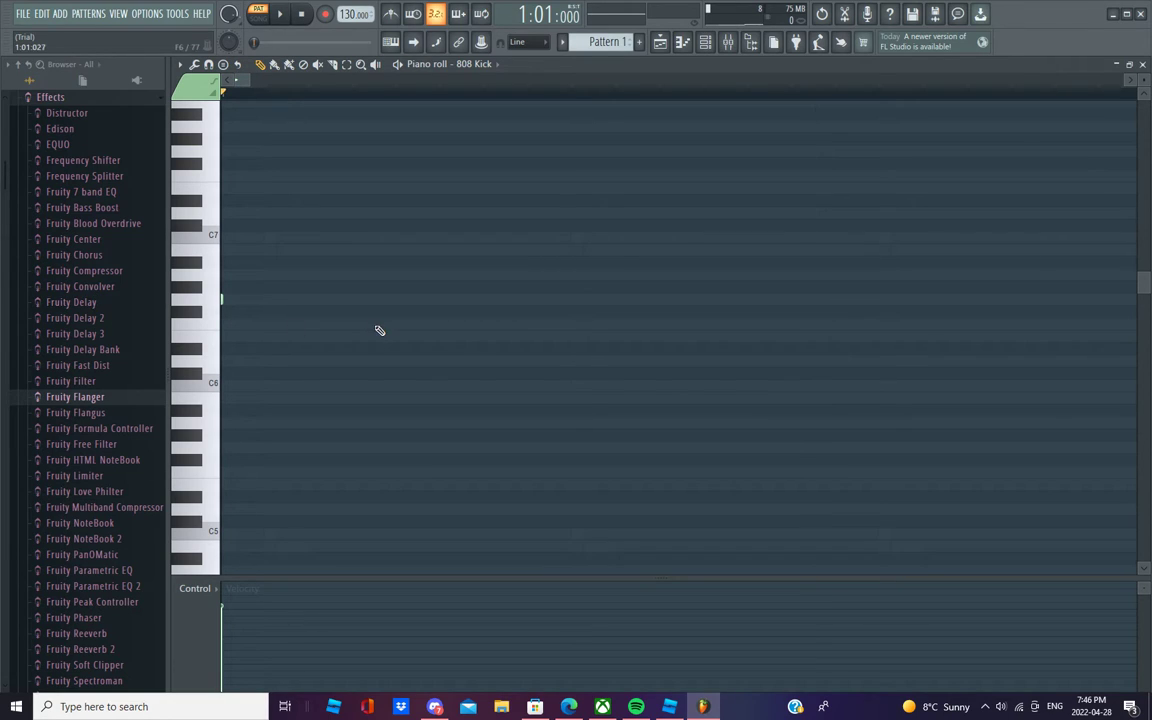
- Add a row of equally short G6 notes directly after the first one, without gaps
{"action": "left_click", "coordinate": [227, 299]}
{"action": "left_click", "coordinate": [232, 299]}
{"action": "left_click", "coordinate": [237, 299]}
{"action": "left_click", "coordinate": [241, 299]}
{"action": "left_click", "coordinate": [246, 299]}
{"action": "left_click", "coordinate": [250, 299]}
{"action": "left_click", "coordinate": [254, 299]}
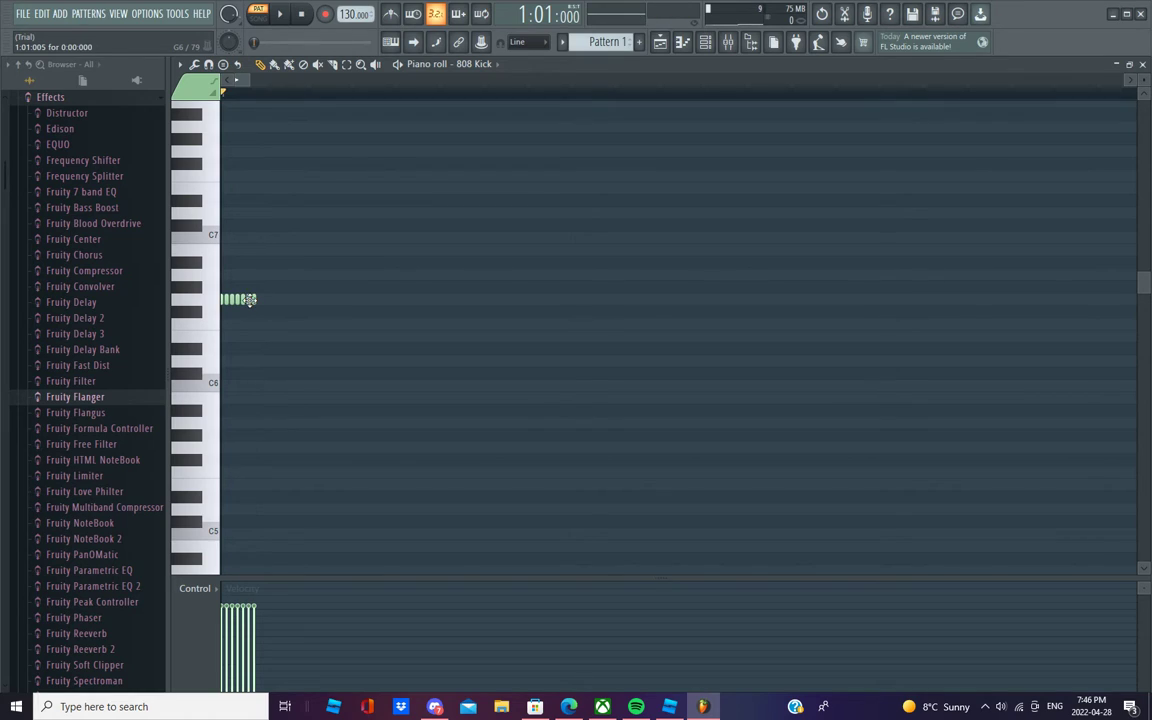
{"action": "left_click", "coordinate": [259, 299]}
{"action": "left_click", "coordinate": [264, 299]}
{"action": "left_click", "coordinate": [269, 299]}
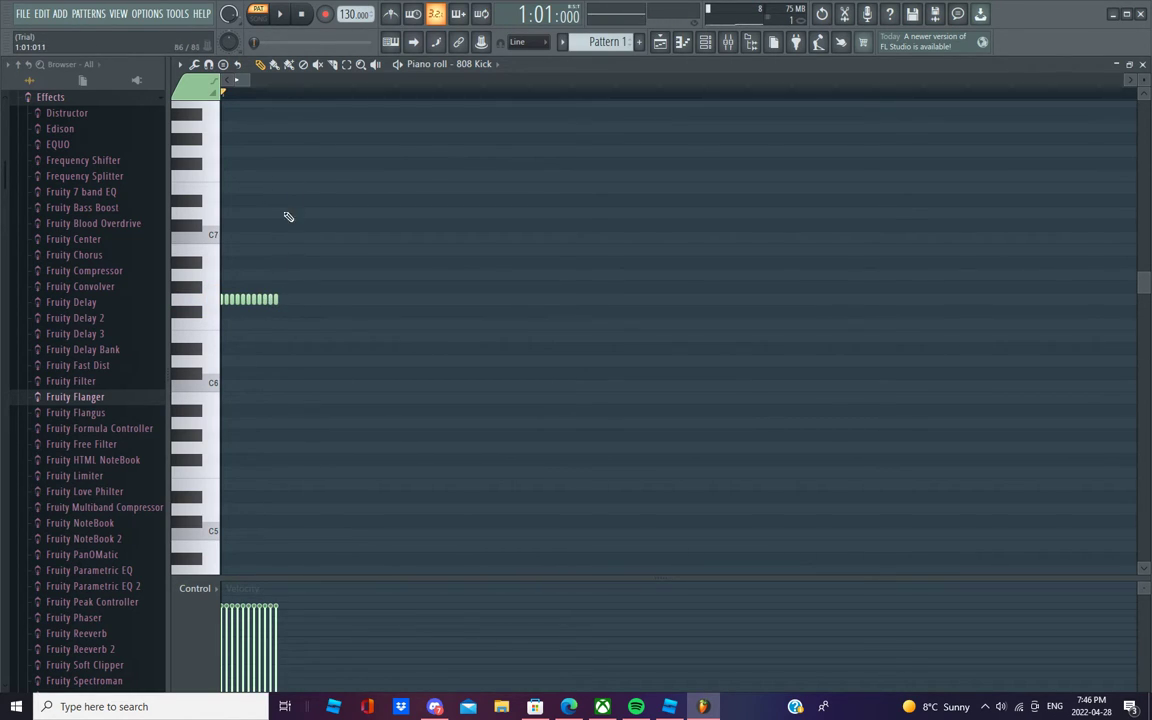
- Audition the kick pattern while lowering the tempo to 28 BPM and finally to 12 BPM
{"action": "left_click", "coordinate": [285, 16]}
{"action": "left_click", "coordinate": [285, 16]}
{"action": "left_click_drag", "start_coordinate": [350, 15], "coordinate": [350, 92]}
{"action": "left_click", "coordinate": [283, 16]}
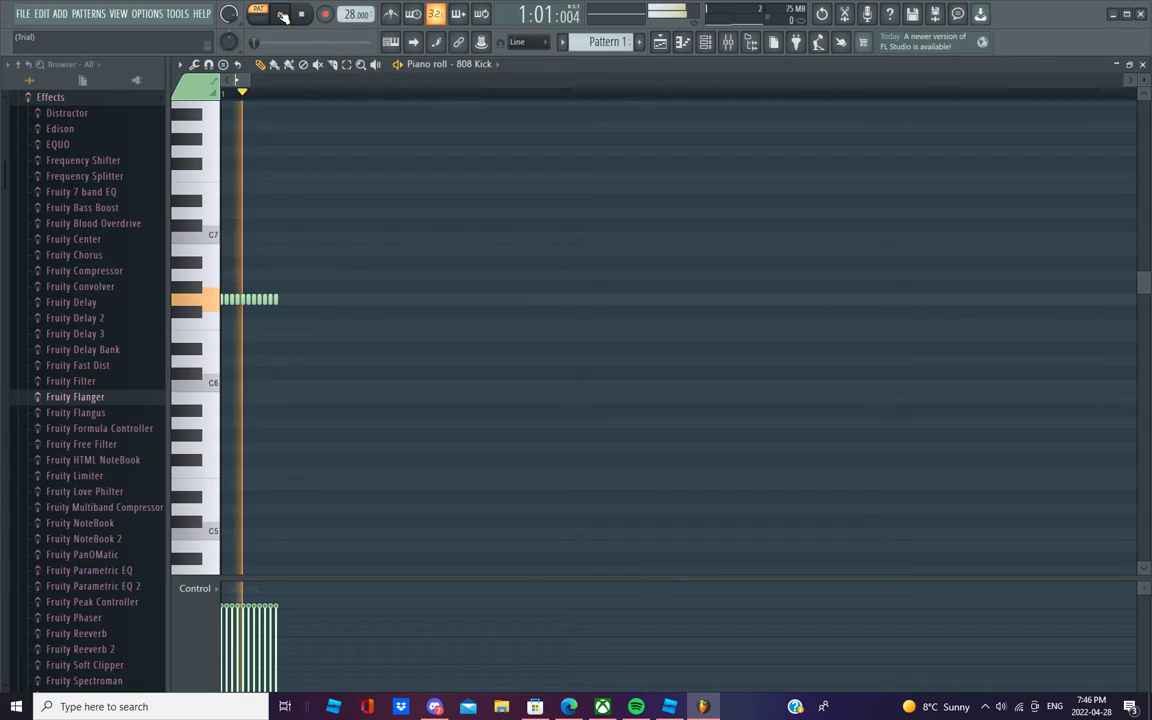
{"action": "left_click_drag", "start_coordinate": [352, 15], "coordinate": [352, 28]}
{"action": "left_click", "coordinate": [285, 14]}
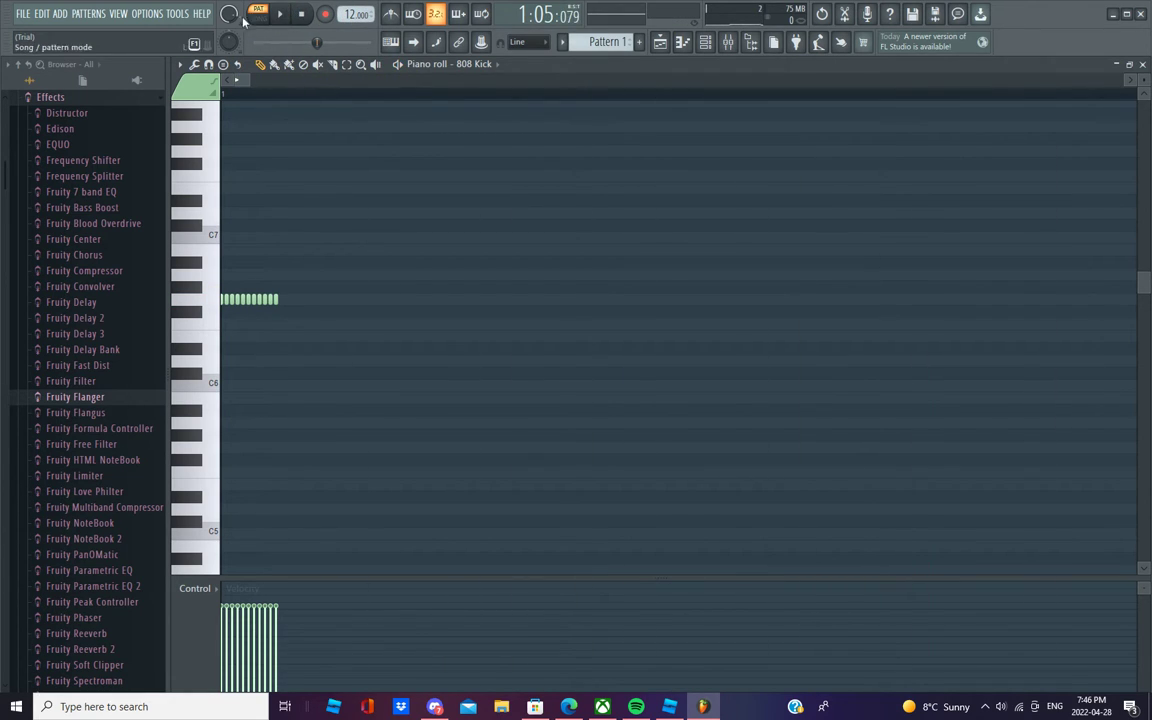
- Reduce the project's timebase to 192 PPQ, accepting the possible data loss, and close the settings
{"action": "left_click", "coordinate": [146, 13]}
{"action": "mouse_move", "coordinate": [116, 20]}
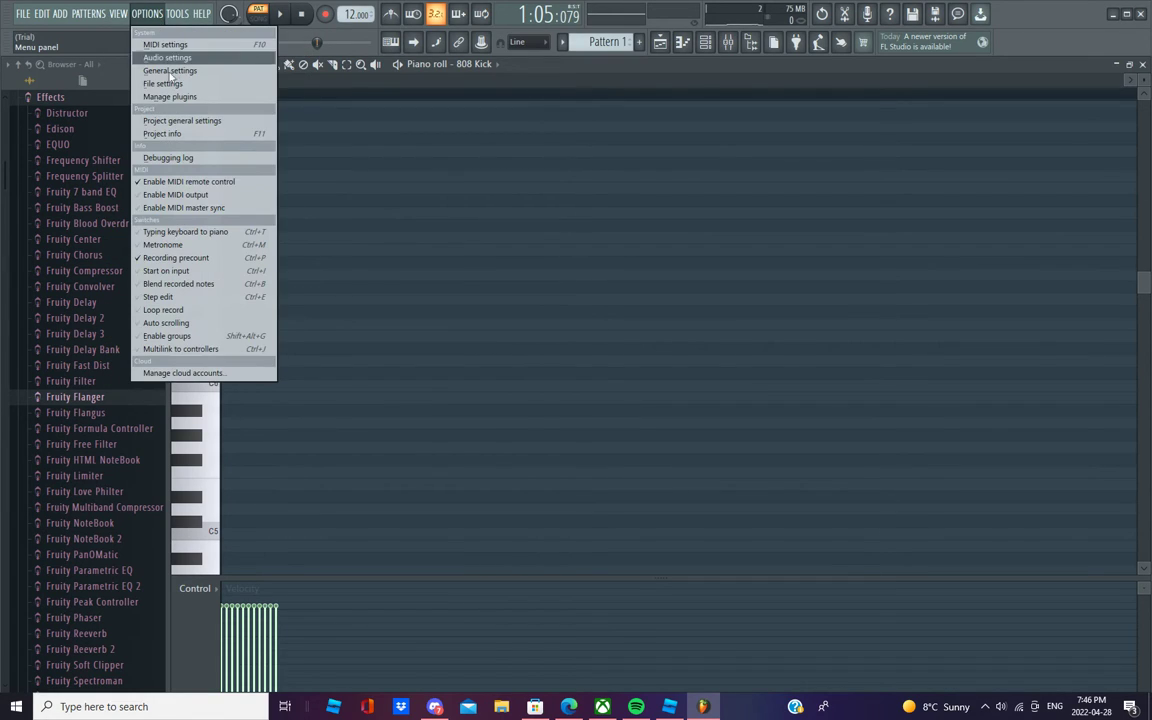
{"action": "left_click", "coordinate": [182, 121]}
{"action": "left_click", "coordinate": [638, 222]}
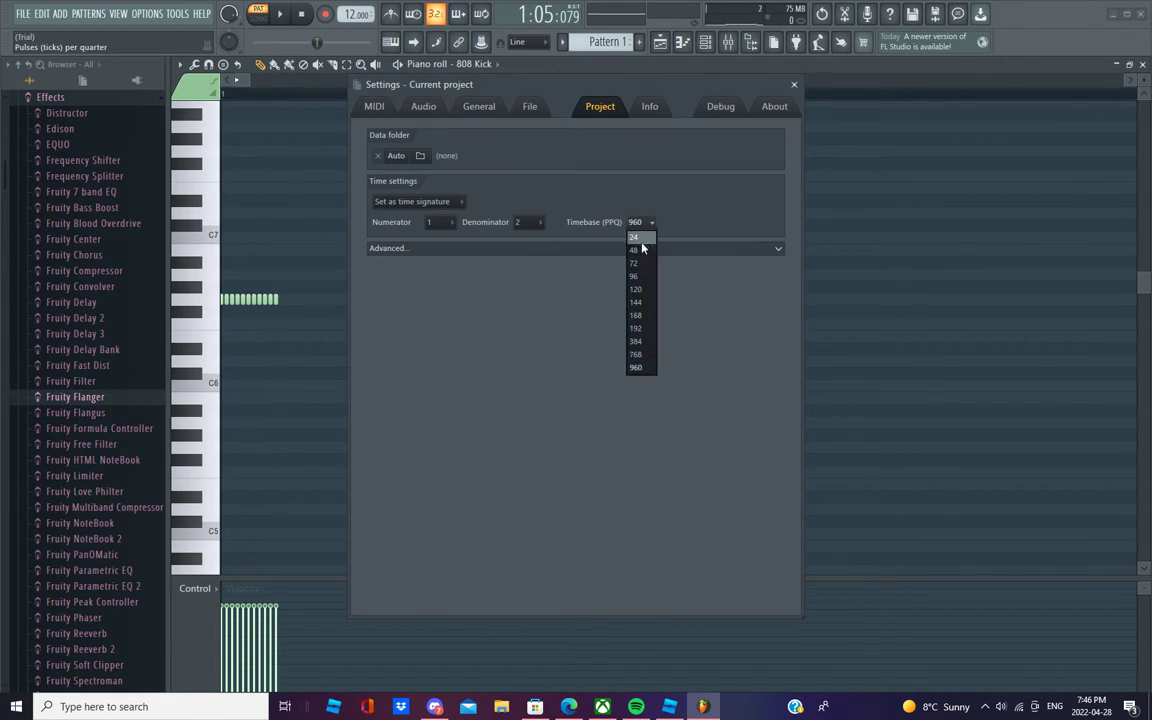
{"action": "left_click", "coordinate": [644, 329]}
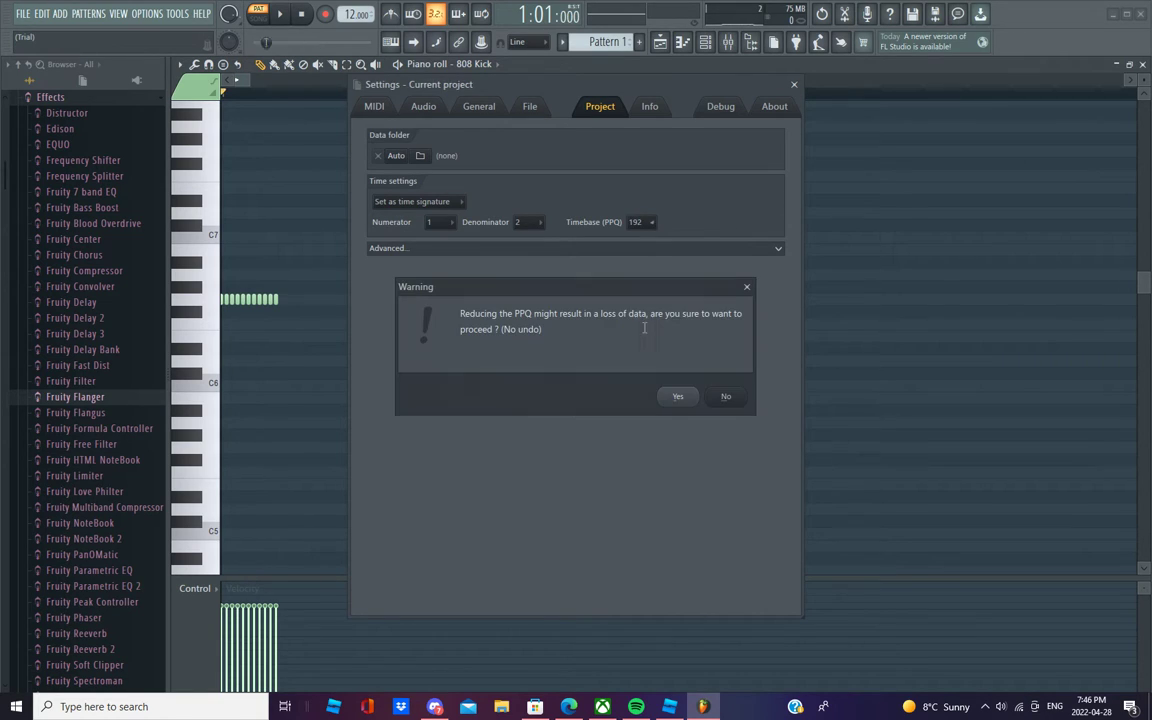
{"action": "left_click", "coordinate": [679, 398]}
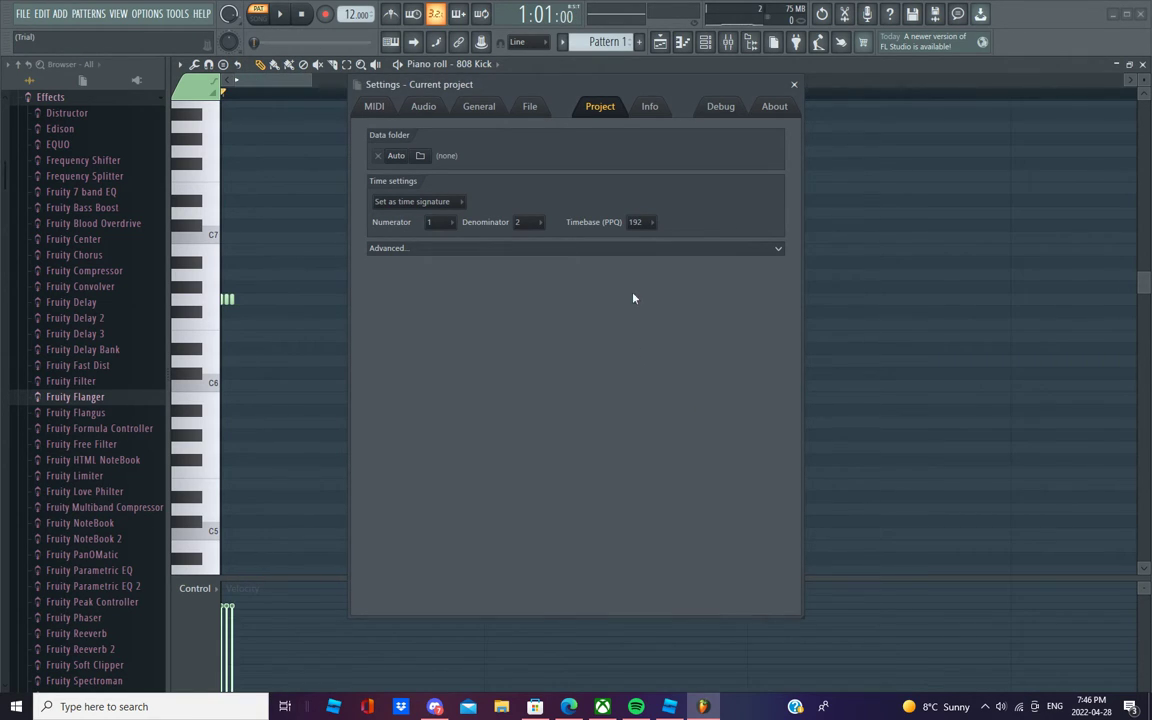
{"action": "left_click", "coordinate": [795, 85]}
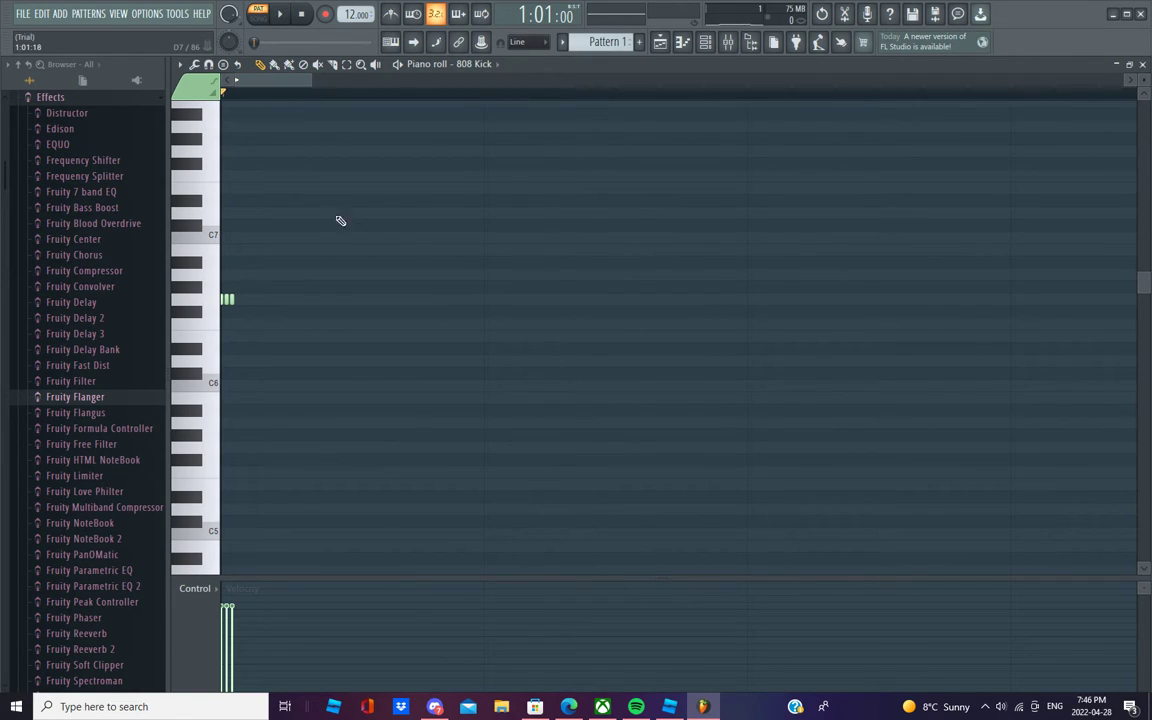
- Replace the existing kick notes with a new gapless row of minimum-length G6 notes from the pattern's start
{"action": "left_click_drag", "start_coordinate": [400, 232], "coordinate": [175, 347]}
{"action": "key", "text": "Delete"}
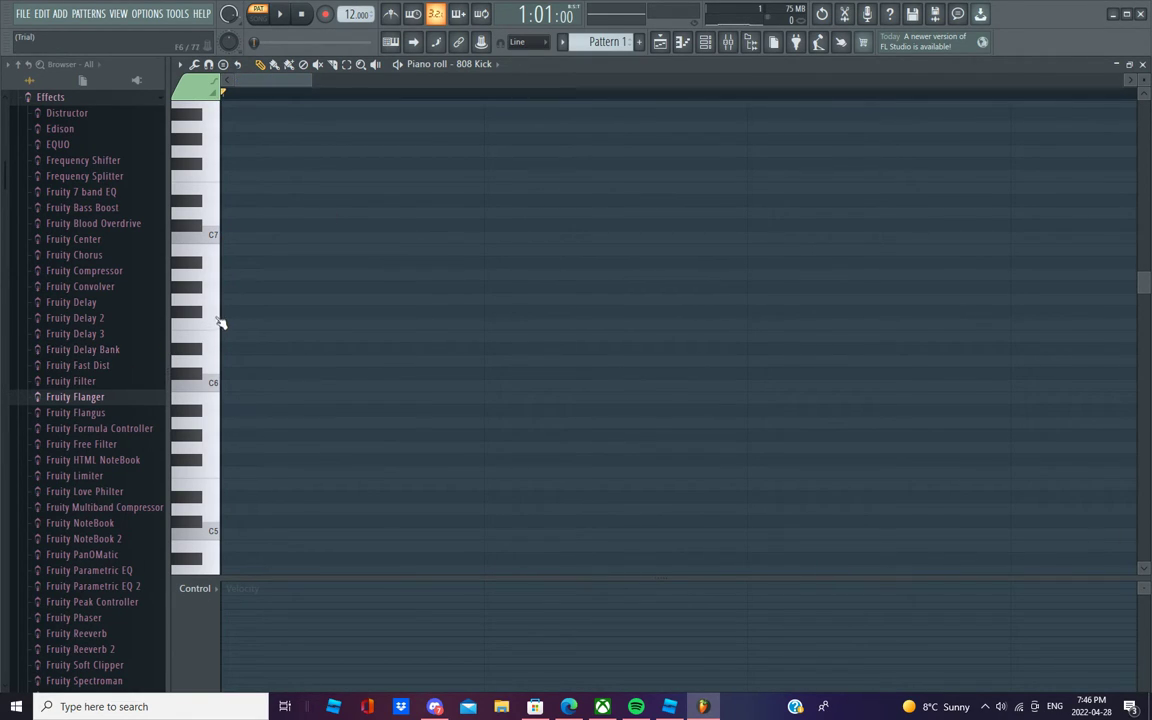
{"action": "left_click", "coordinate": [224, 299]}
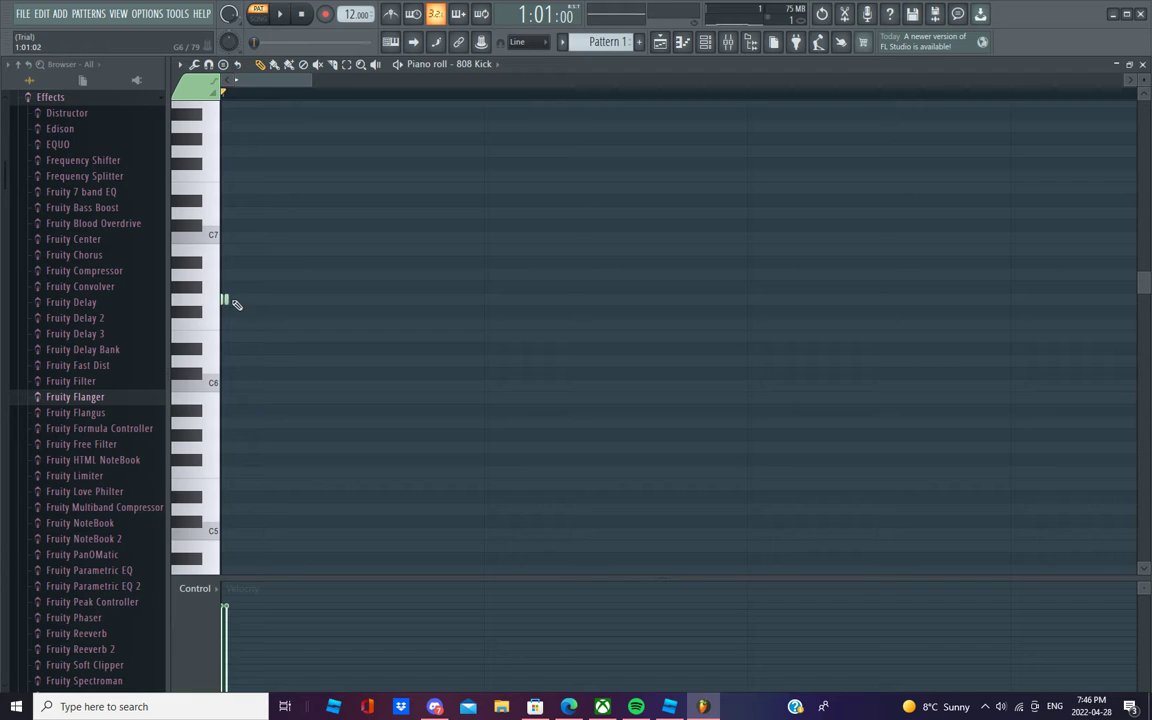
{"action": "left_click_drag", "start_coordinate": [229, 299], "coordinate": [293, 299]}
{"action": "left_click", "coordinate": [294, 299]}
- Duplicate the row of G6 notes end to end repeatedly to extend it past the third beat line
{"action": "left_click_drag", "start_coordinate": [339, 263], "coordinate": [197, 376]}
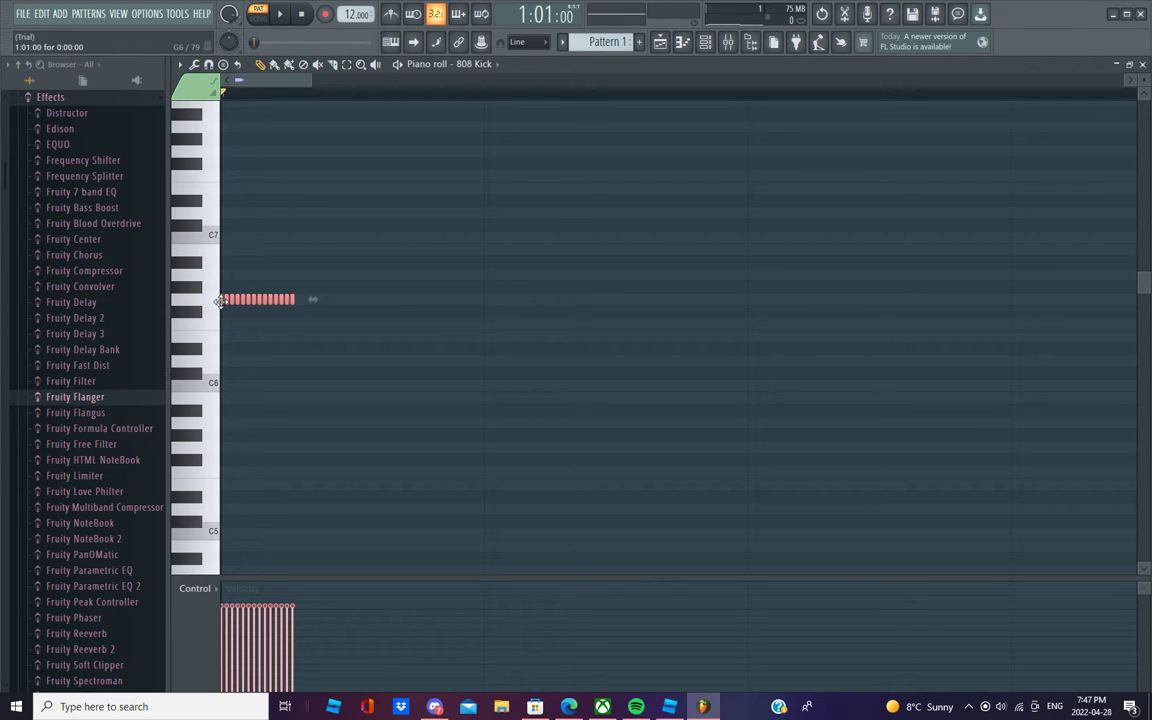
{"action": "left_click_drag", "start_coordinate": [221, 301], "coordinate": [297, 300]}
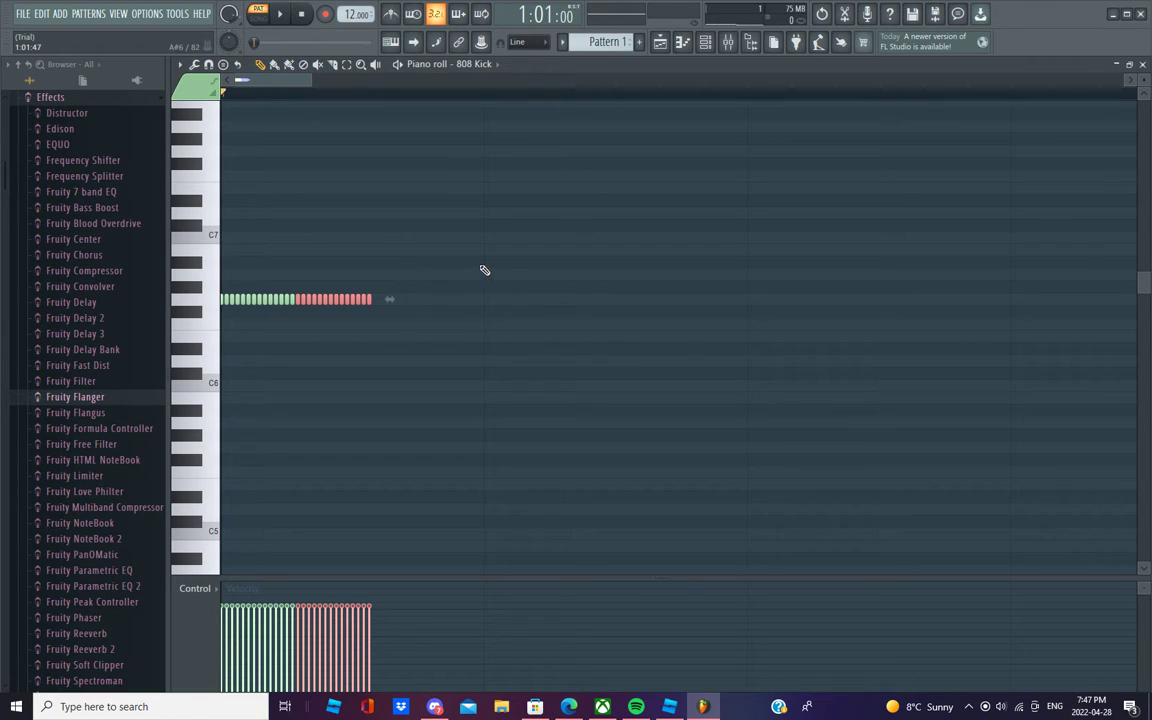
{"action": "left_click_drag", "start_coordinate": [433, 220], "coordinate": [202, 353]}
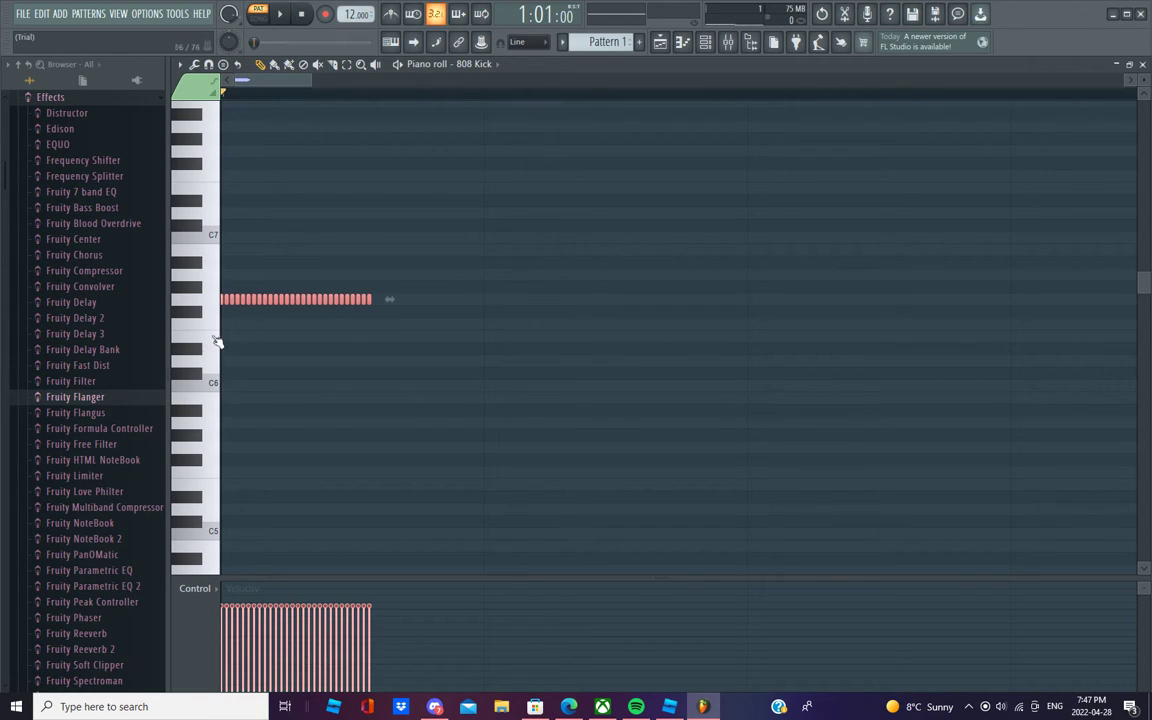
{"action": "left_click_drag", "start_coordinate": [228, 299], "coordinate": [380, 309]}
{"action": "mouse_move", "coordinate": [640, 250]}
{"action": "left_mouse_down"}
{"action": "mouse_move", "coordinate": [527, 329]}
{"action": "mouse_move", "coordinate": [221, 370]}
{"action": "mouse_move", "coordinate": [220, 310]}
{"action": "mouse_move", "coordinate": [507, 301]}
{"action": "mouse_move", "coordinate": [545, 314]}
{"action": "mouse_move", "coordinate": [530, 321]}
{"action": "left_mouse_up"}
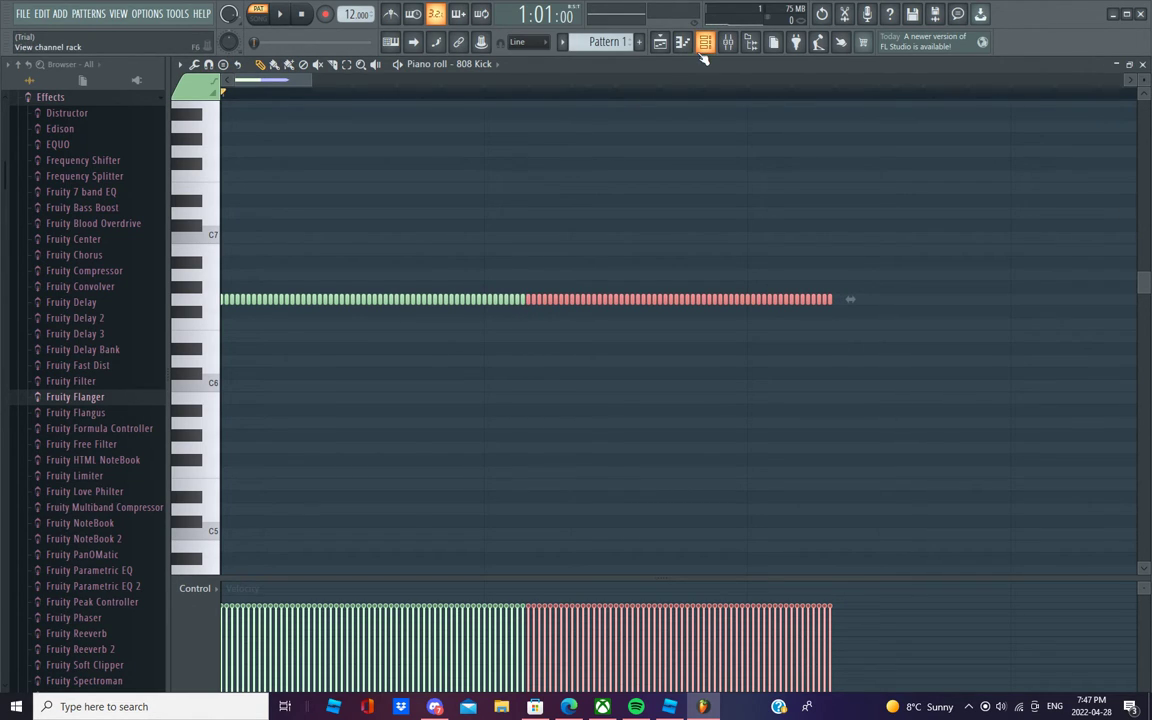
- Play the extended kick pattern, set the tempo to 28 BPM and audition it again
{"action": "left_click", "coordinate": [279, 14]}
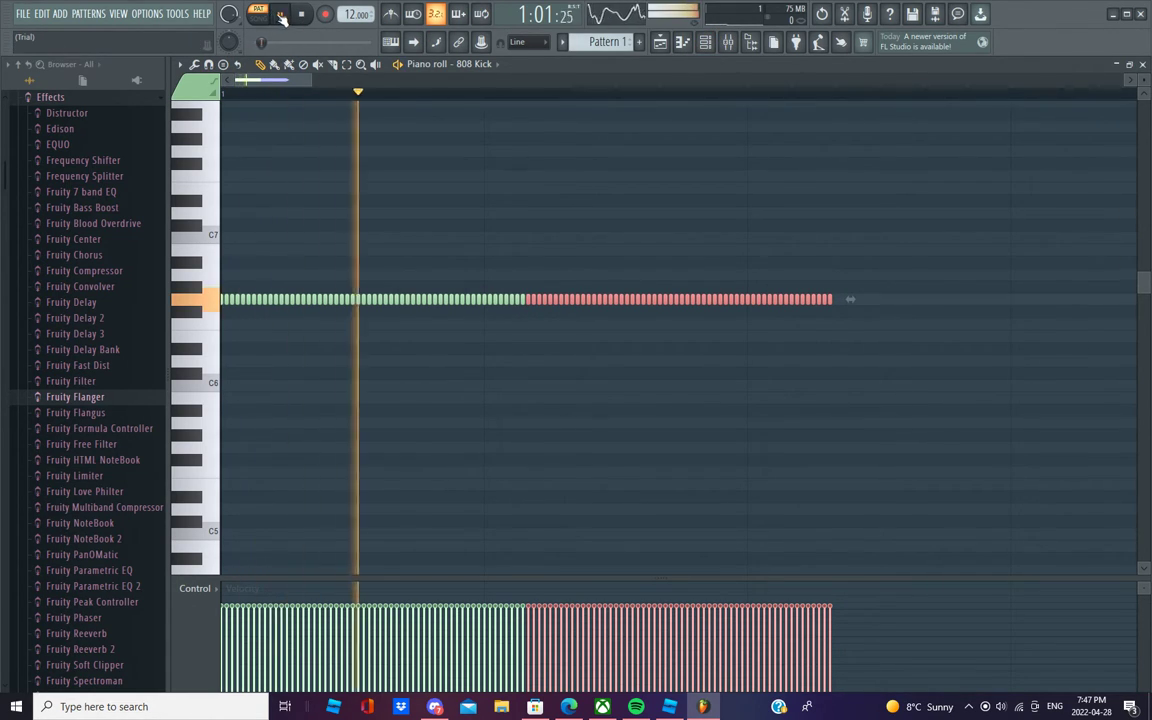
{"action": "left_click_drag", "start_coordinate": [352, 14], "coordinate": [350, 5]}
{"action": "left_click", "coordinate": [283, 15]}
{"action": "left_click", "coordinate": [283, 15]}
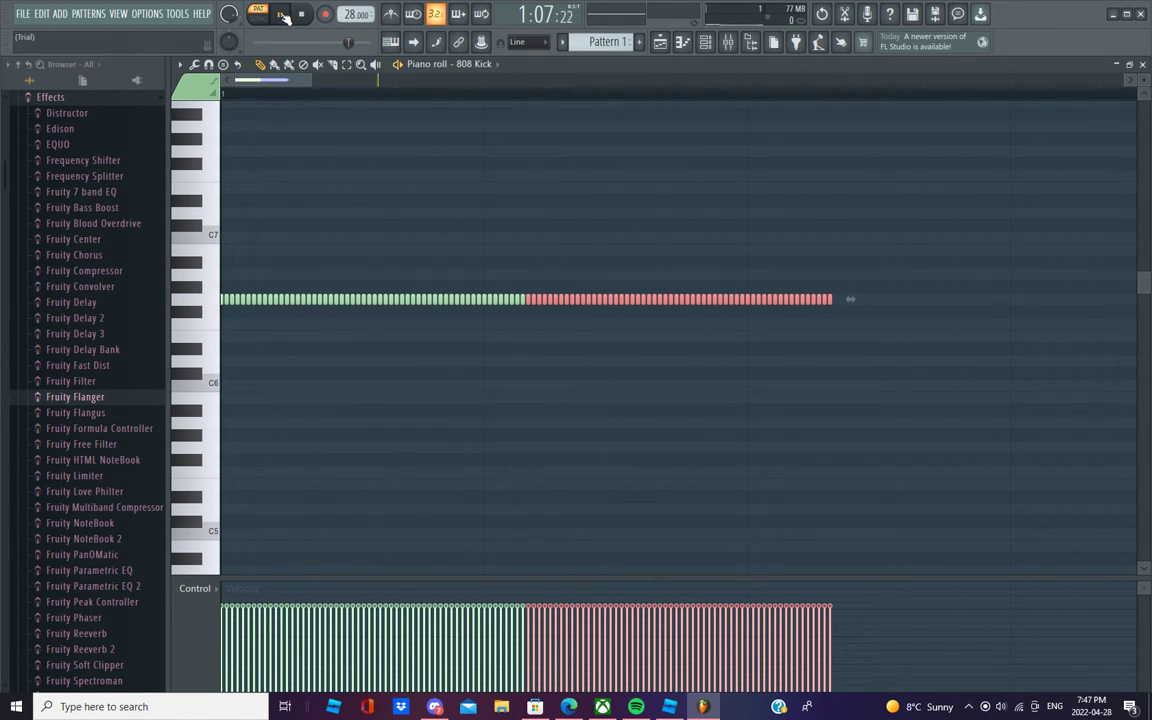
{"action": "left_click", "coordinate": [283, 15]}
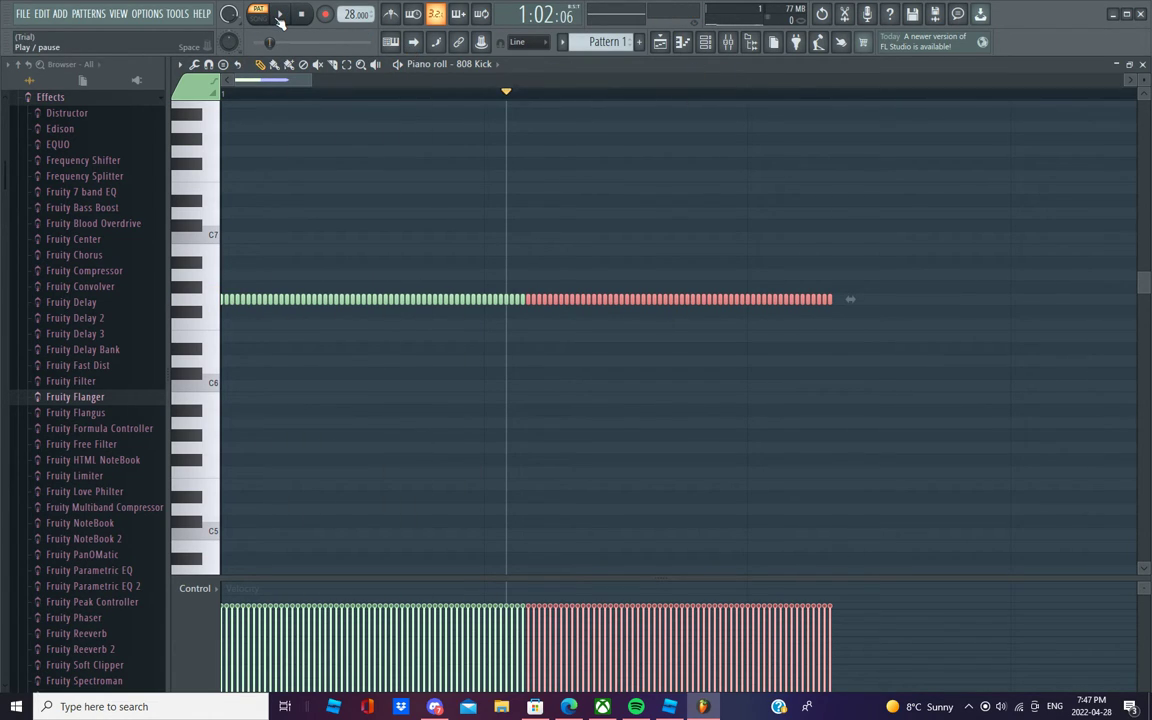
{"action": "left_click_drag", "start_coordinate": [265, 80], "coordinate": [296, 85]}
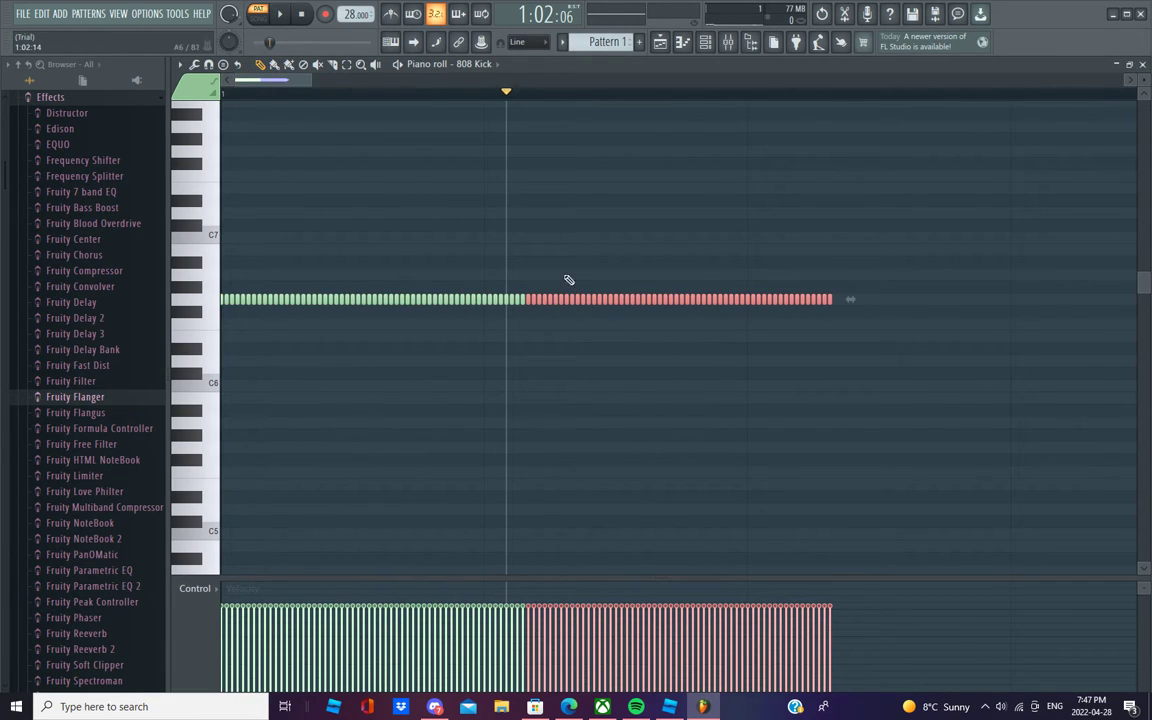
{"action": "left_click", "coordinate": [280, 14]}
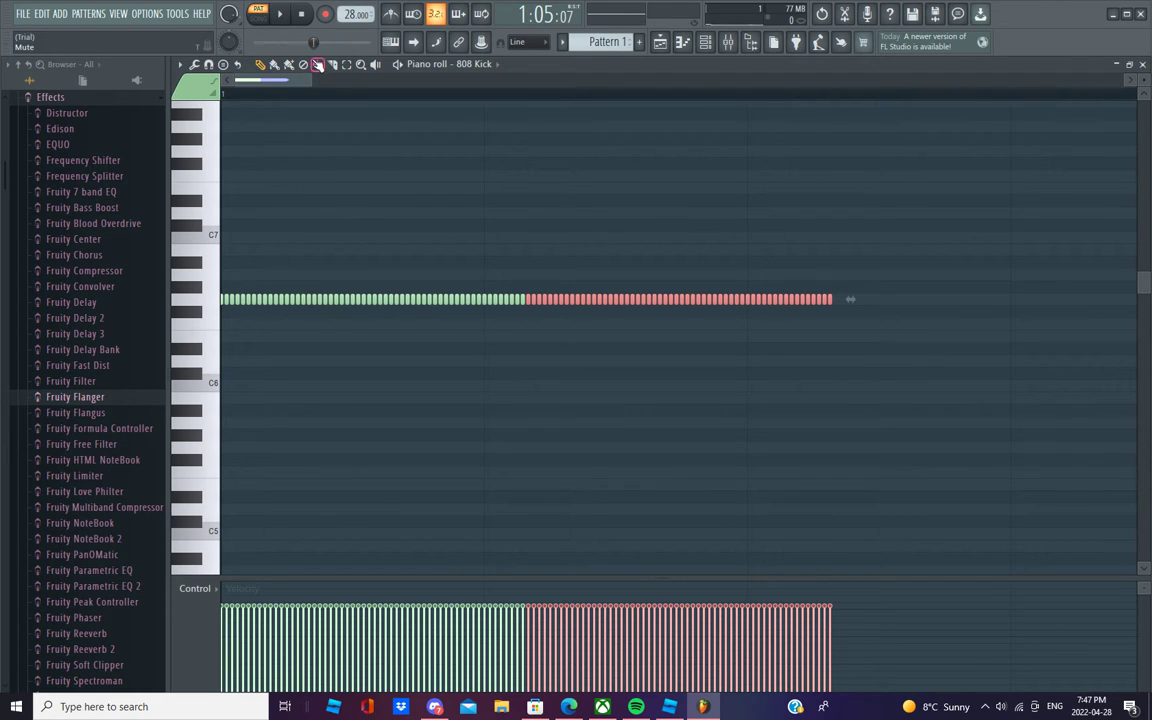
{"action": "left_click_drag", "start_coordinate": [308, 84], "coordinate": [247, 103]}
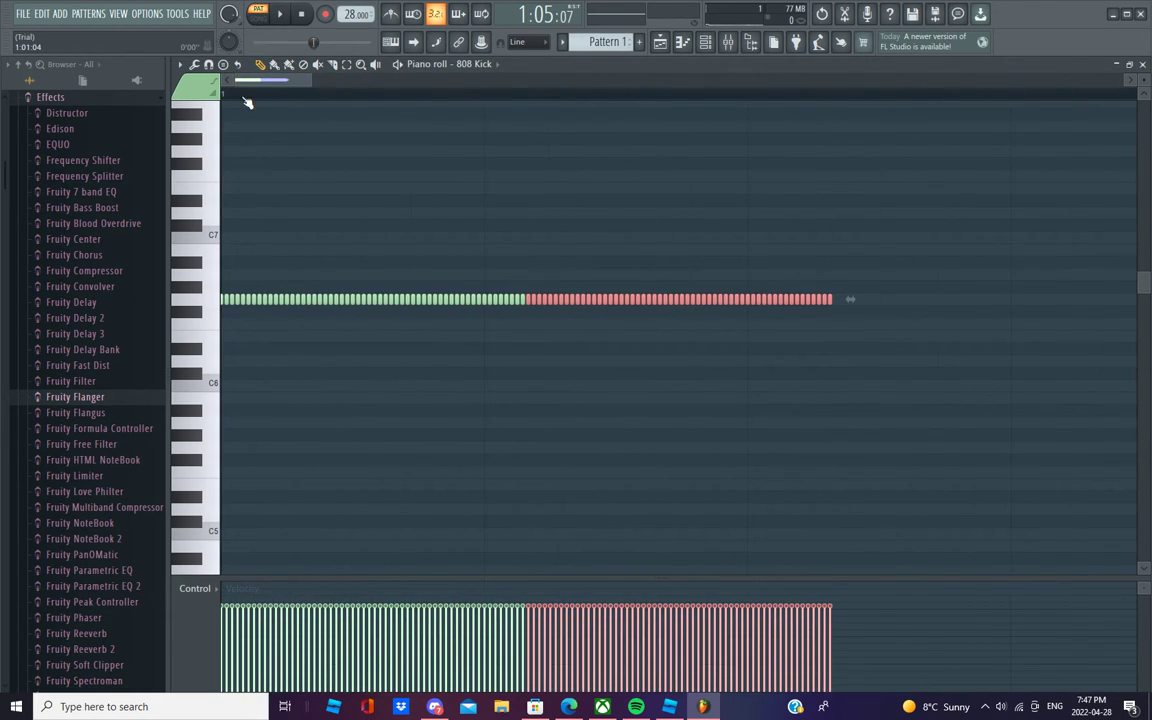
- Place Pattern 1 at the start of Track 1 in the playlist and trim the clip to a length of 0:02:40
{"action": "left_click", "coordinate": [682, 41]}
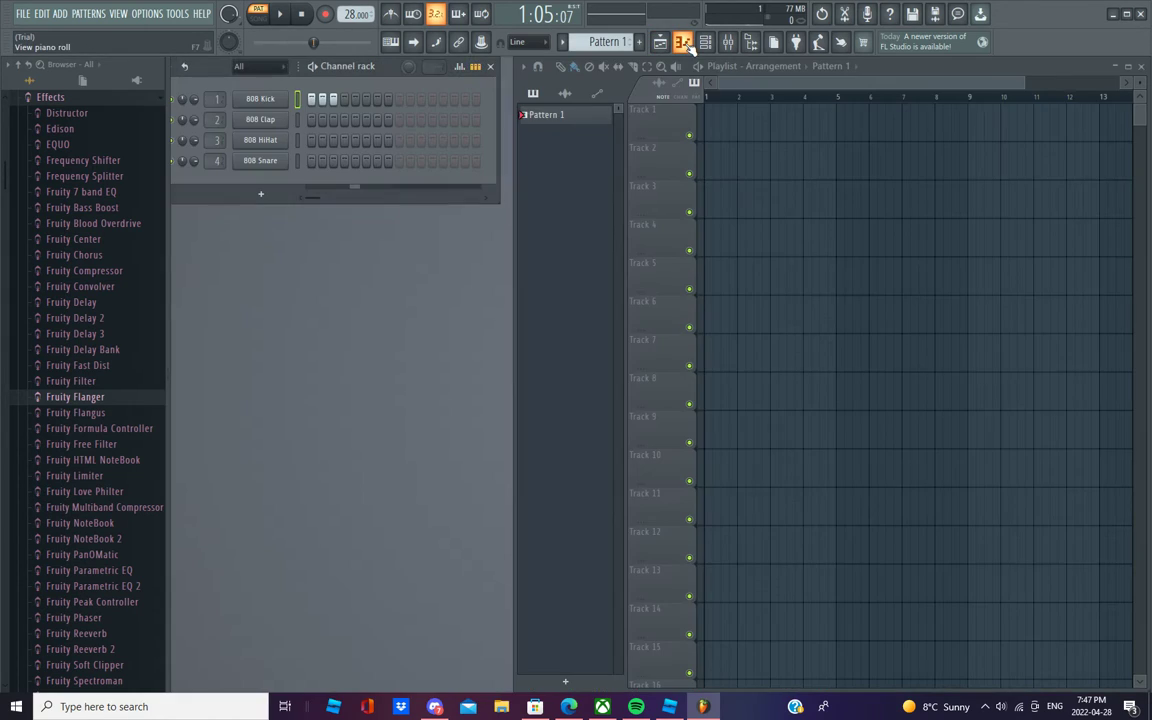
{"action": "left_click", "coordinate": [711, 118]}
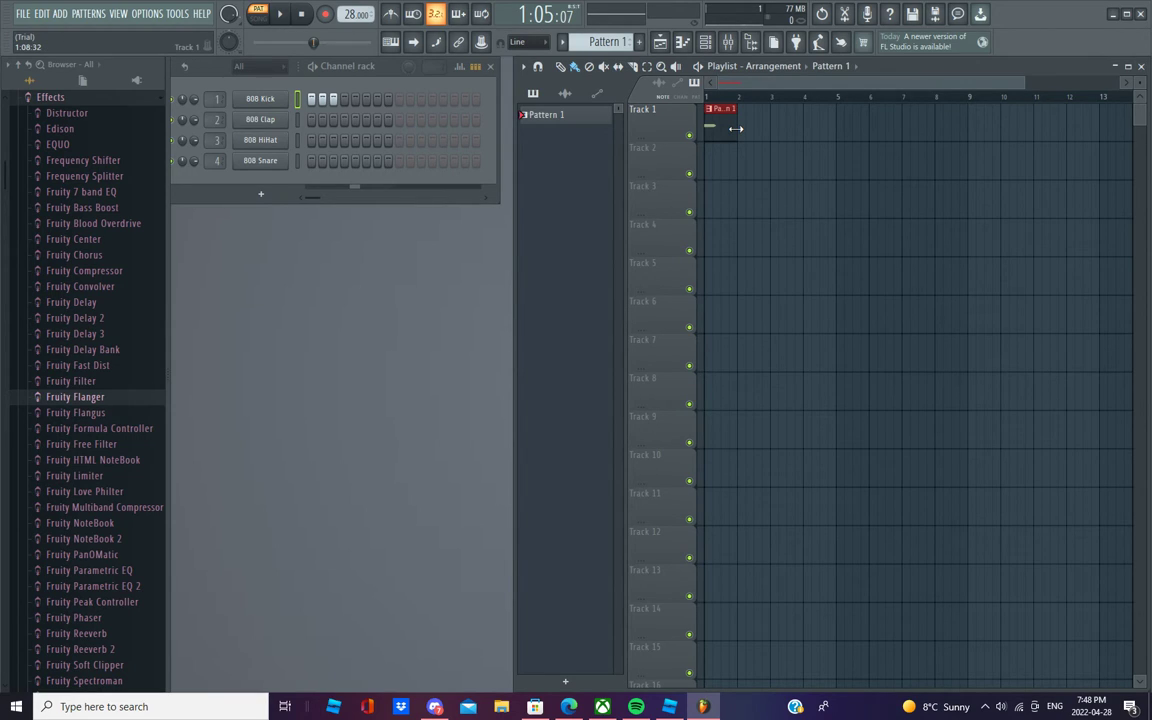
{"action": "left_click_drag", "start_coordinate": [727, 134], "coordinate": [720, 205]}
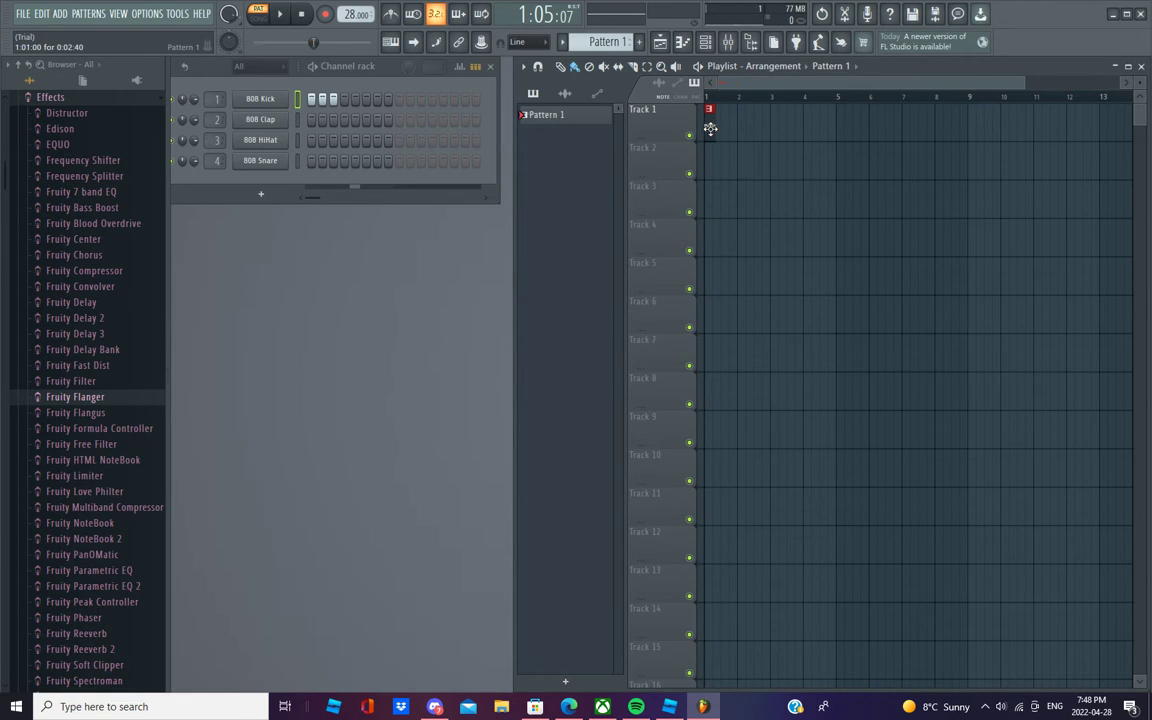
- Switch playback to song mode and play the arrangement
{"action": "left_click", "coordinate": [262, 19]}
{"action": "key", "text": "space"}
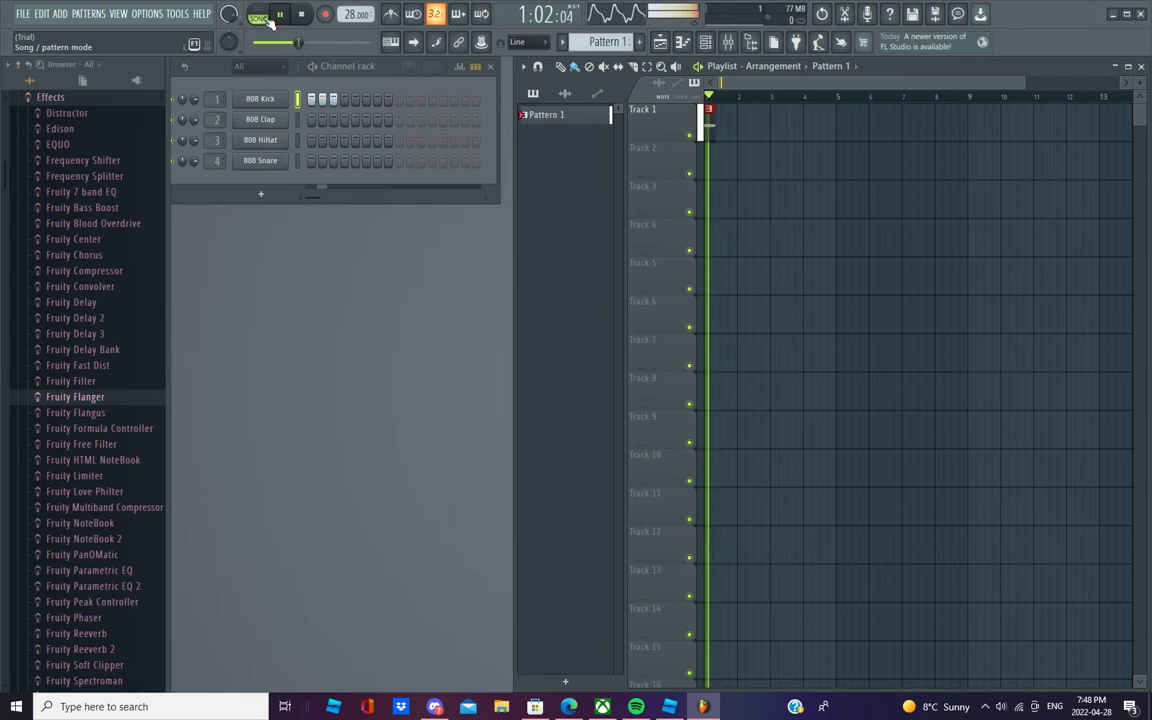
- Replay the arrangement in song mode, raise the tempo to 76 BPM during playback and pause it
{"action": "key", "text": "space"}
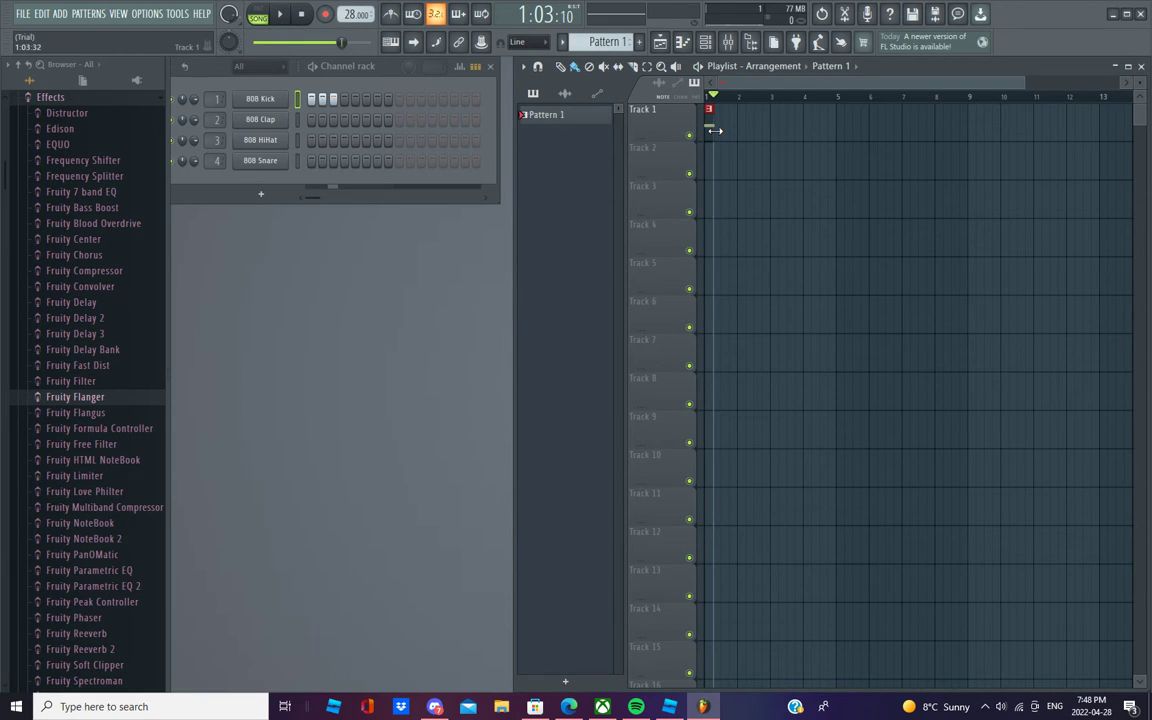
{"action": "left_click", "coordinate": [281, 15]}
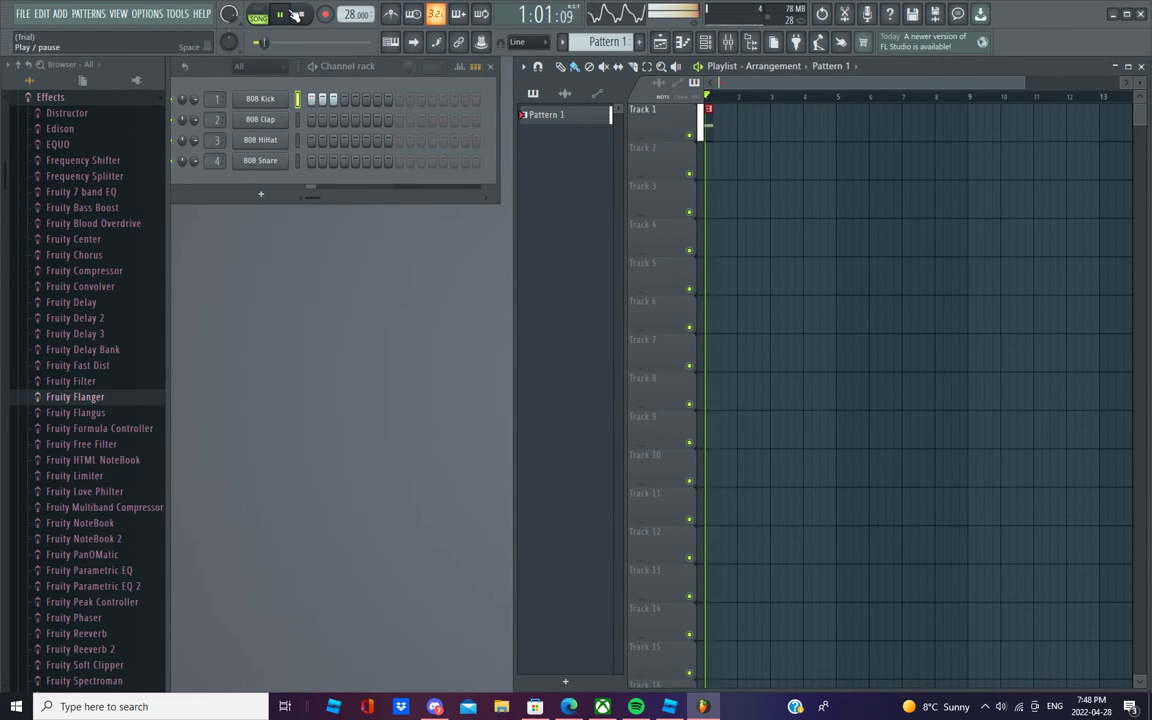
{"action": "left_click_drag", "start_coordinate": [352, 14], "coordinate": [352, 5]}
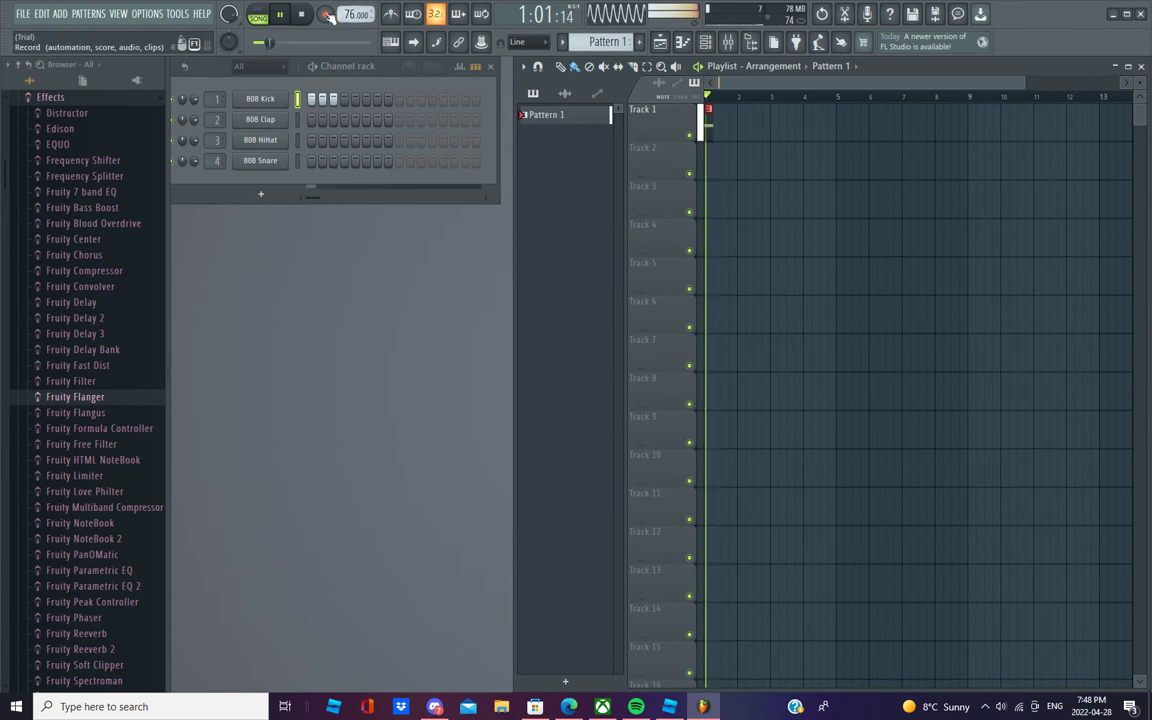
{"action": "left_click", "coordinate": [266, 17]}
{"action": "left_click", "coordinate": [280, 16]}
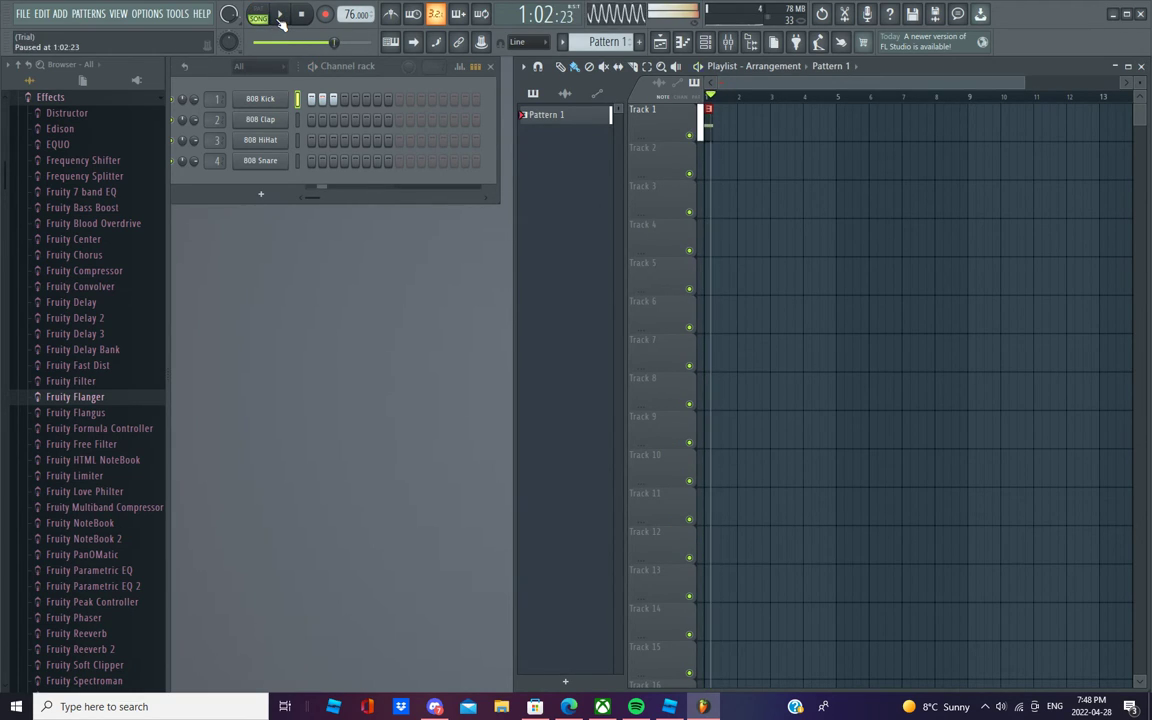
- Load Fruity Reeverb 2 into slot 1 of the mixer's Master track and apply its Cathedral preset
{"action": "left_click", "coordinate": [729, 43]}
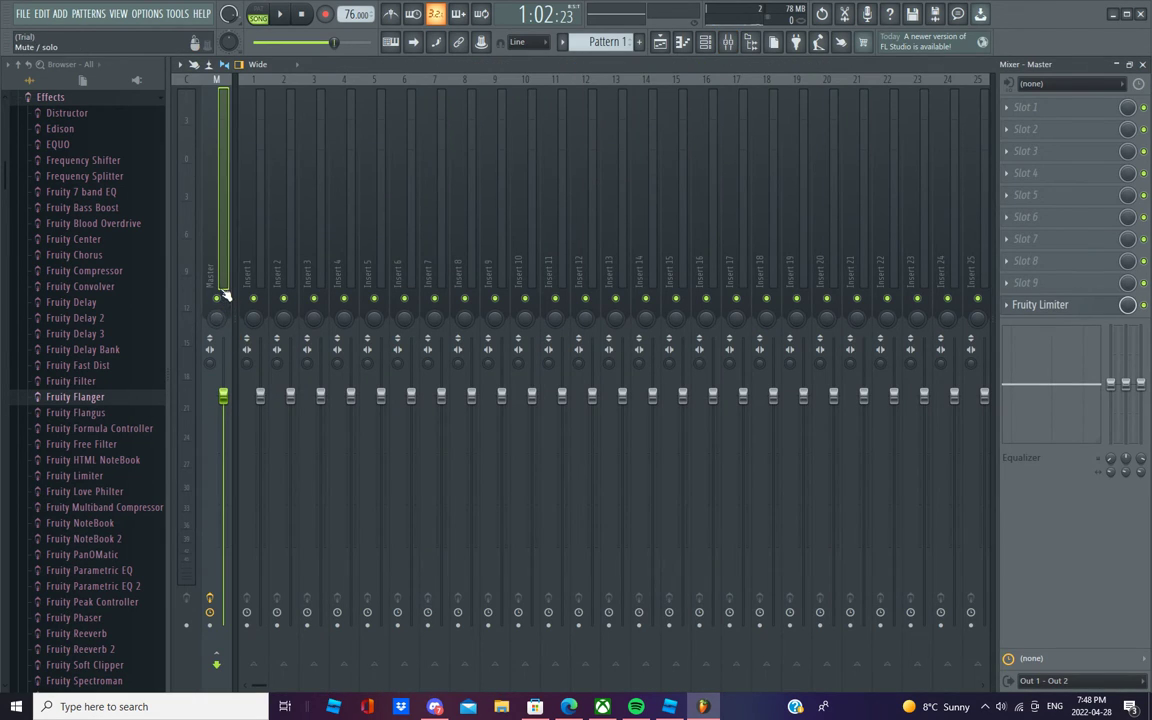
{"action": "left_click", "coordinate": [262, 366]}
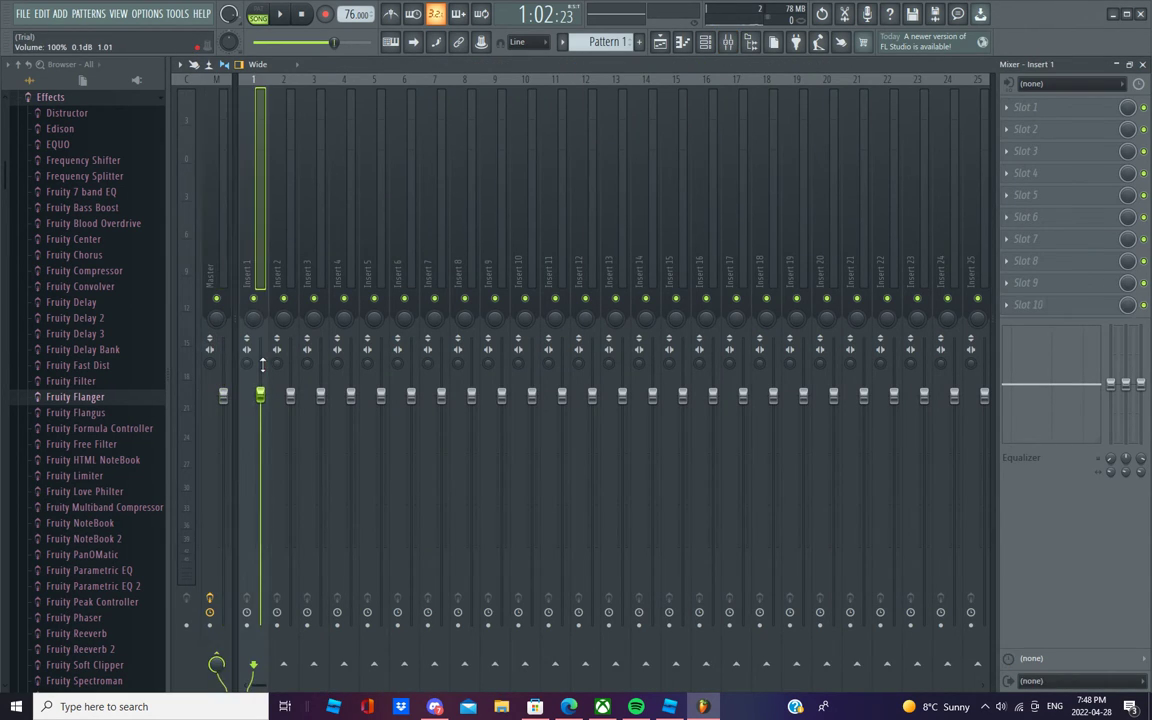
{"action": "left_click", "coordinate": [225, 367]}
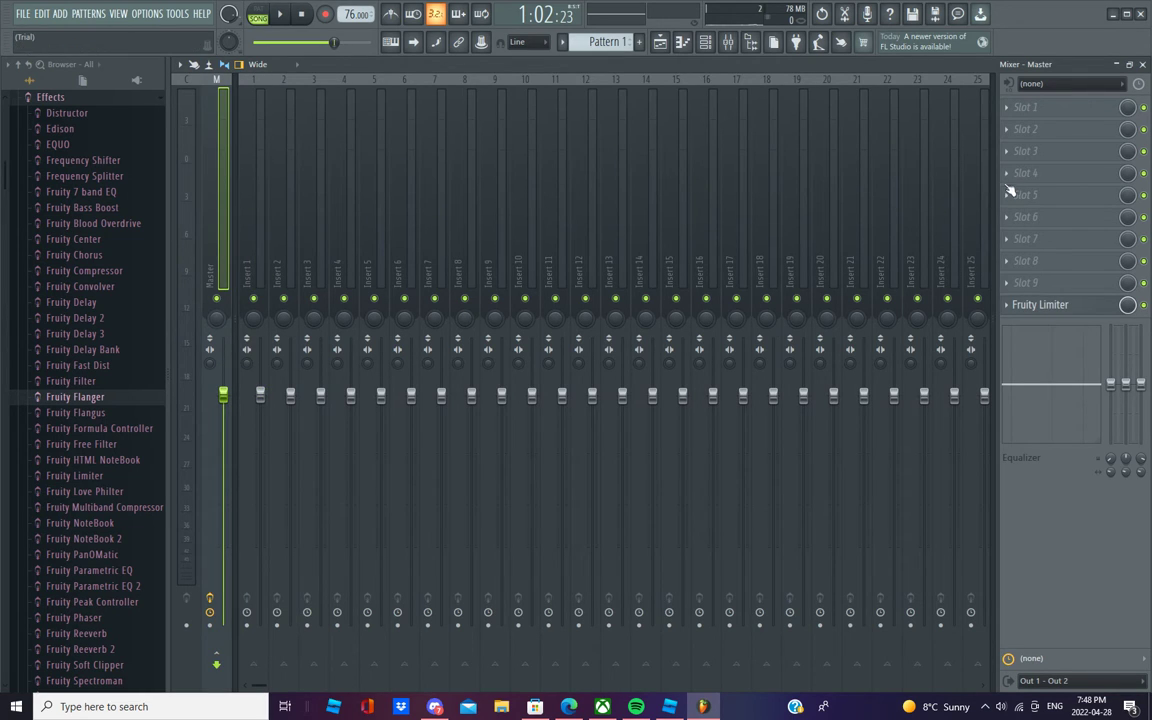
{"action": "key", "text": "F8"}
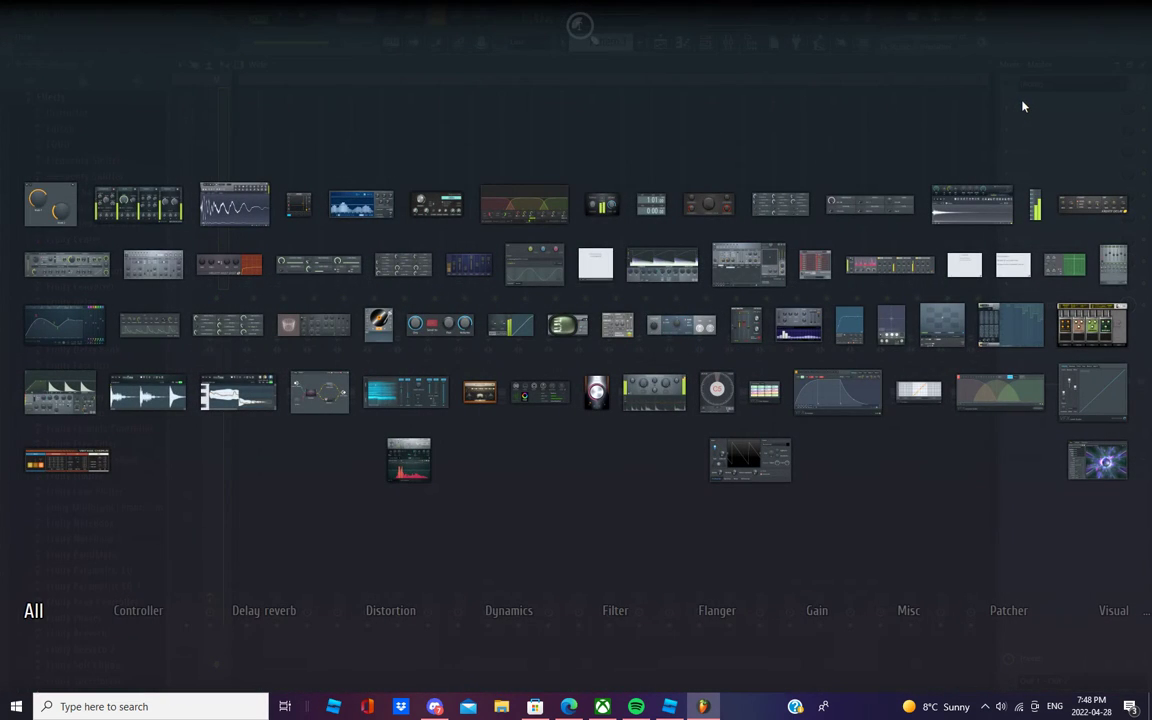
{"action": "left_click", "coordinate": [1010, 490]}
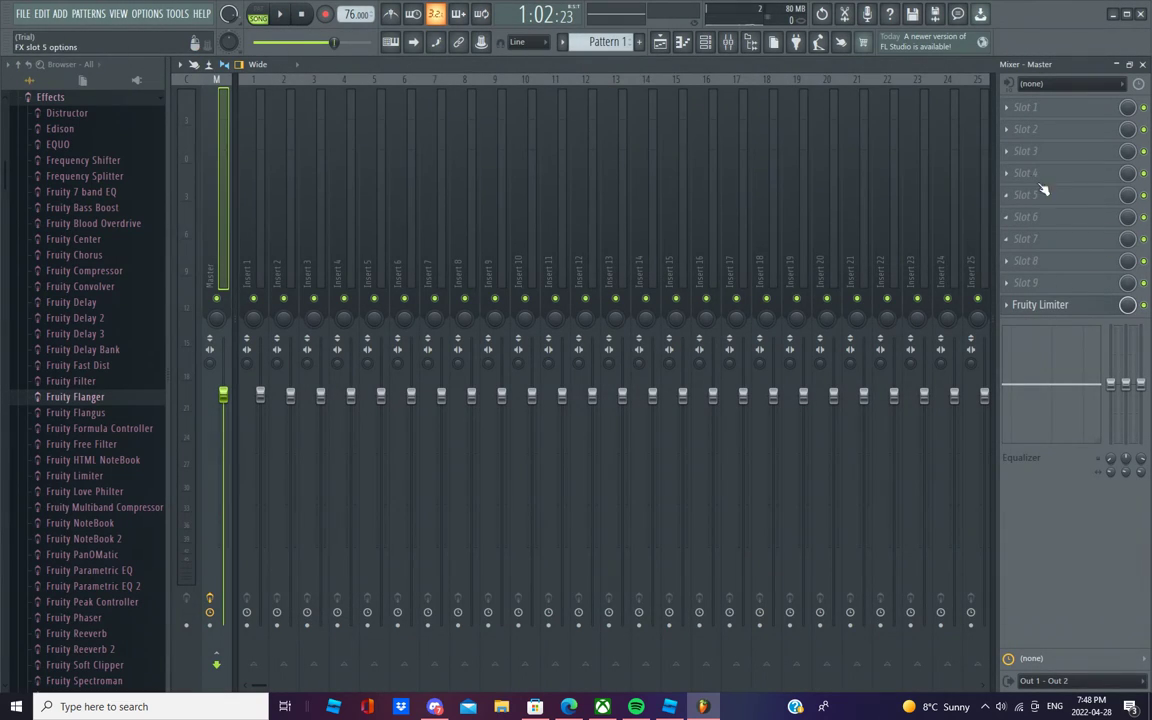
{"action": "left_click", "coordinate": [1008, 109]}
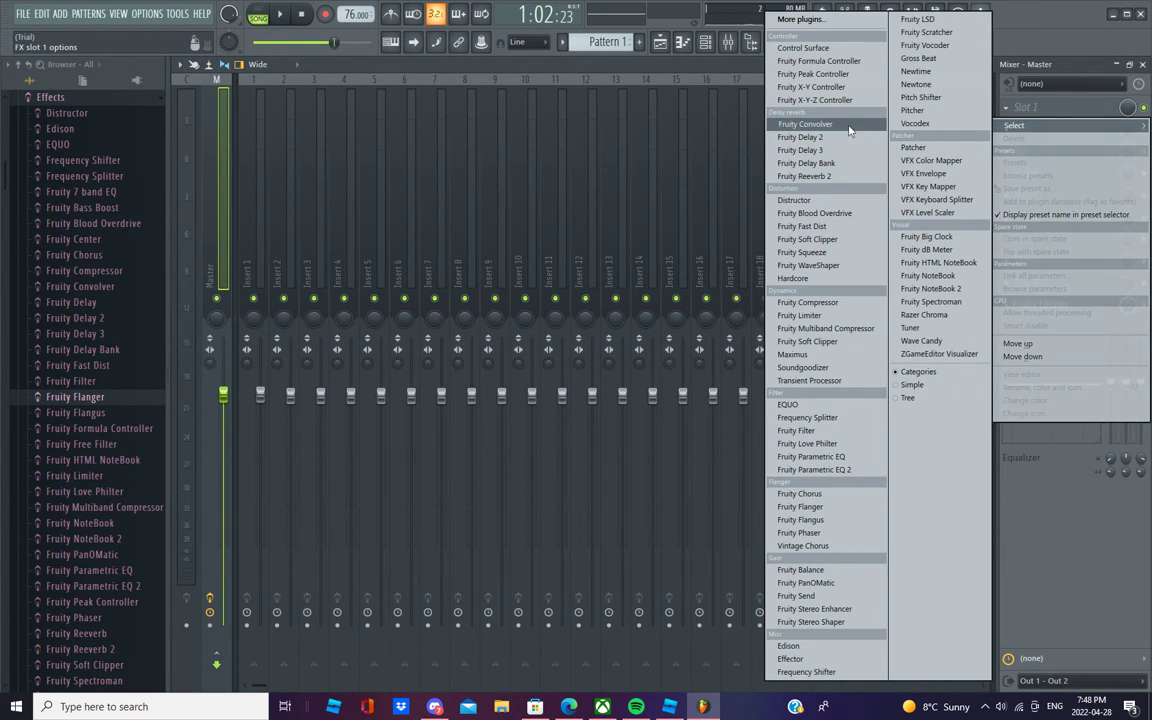
{"action": "left_click", "coordinate": [829, 177]}
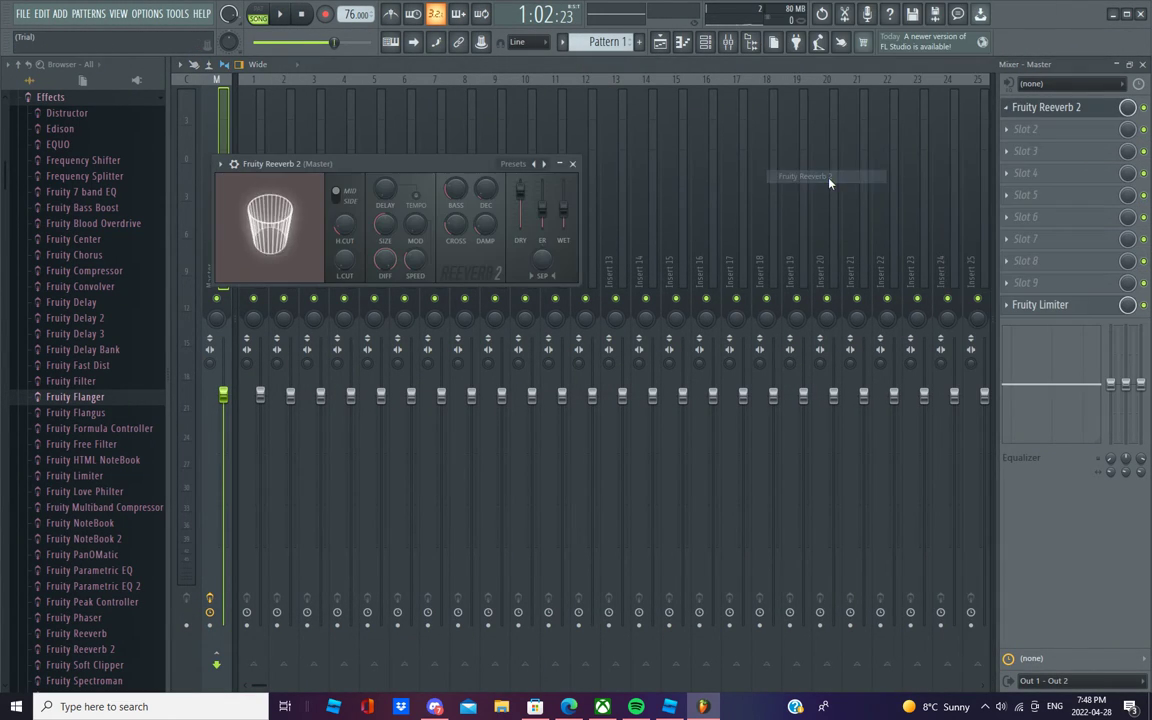
{"action": "left_click", "coordinate": [515, 168]}
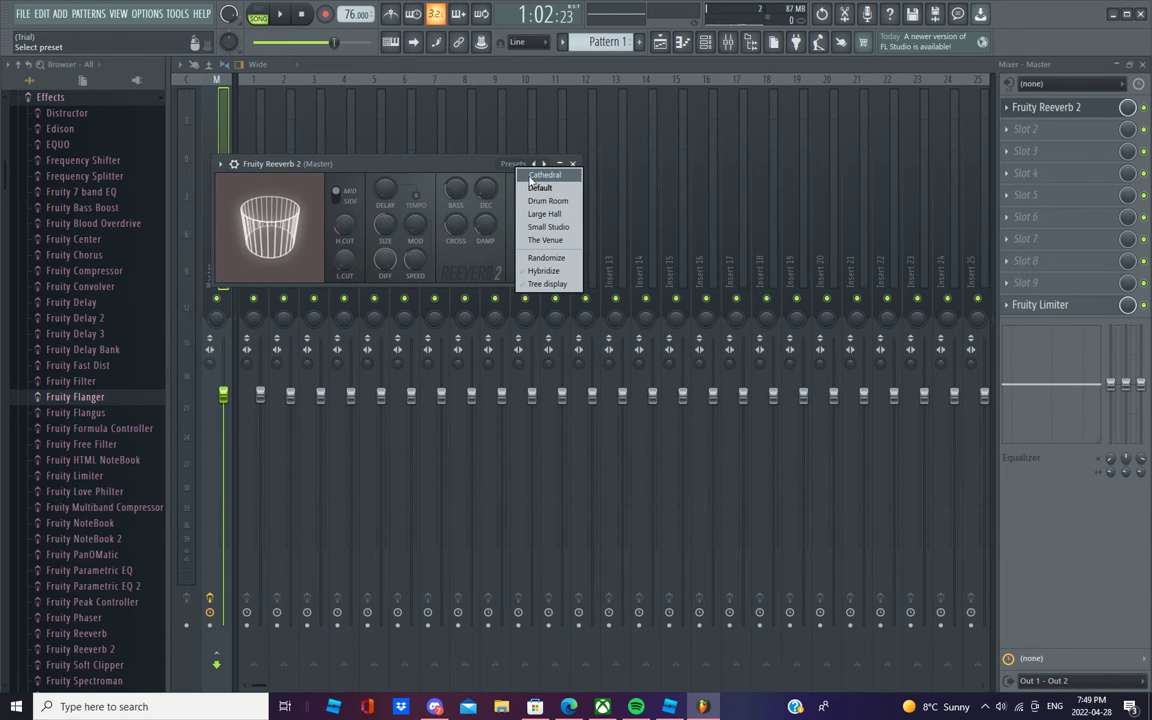
{"action": "left_click", "coordinate": [531, 177]}
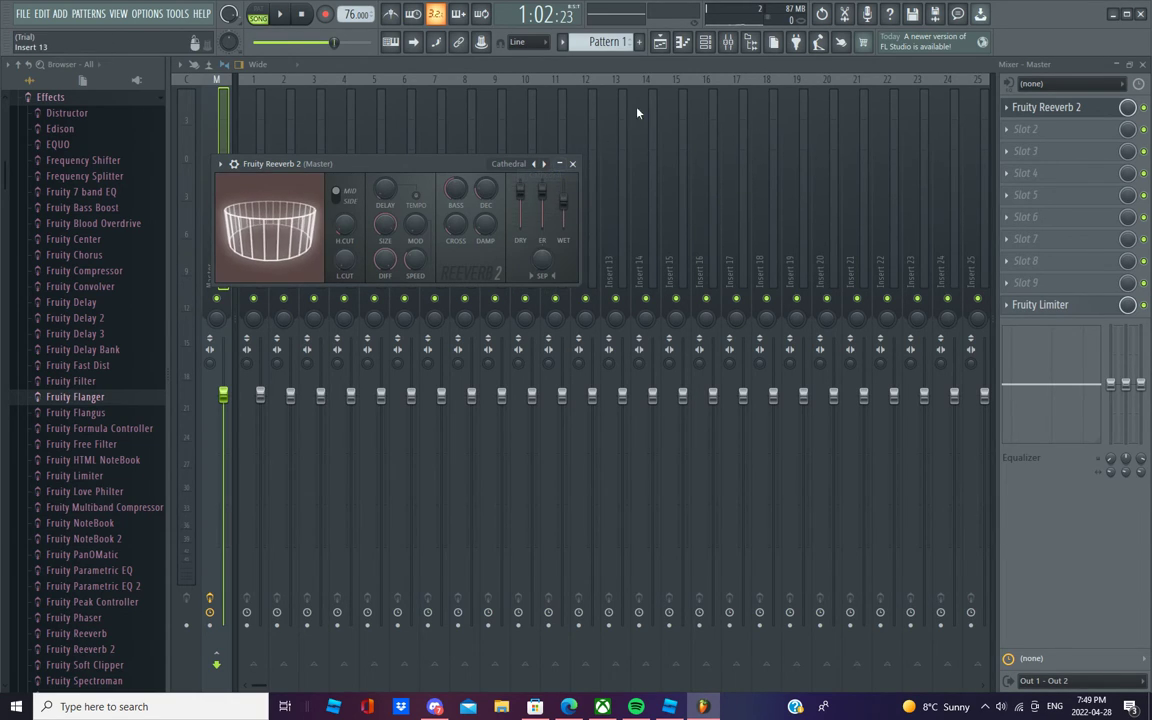
- Bring back the piano roll and playlist, audition the reverbed song at tempos up to 110 BPM, and leave the tempo at 39 BPM
{"action": "left_click", "coordinate": [690, 48]}
{"action": "left_click", "coordinate": [662, 45]}
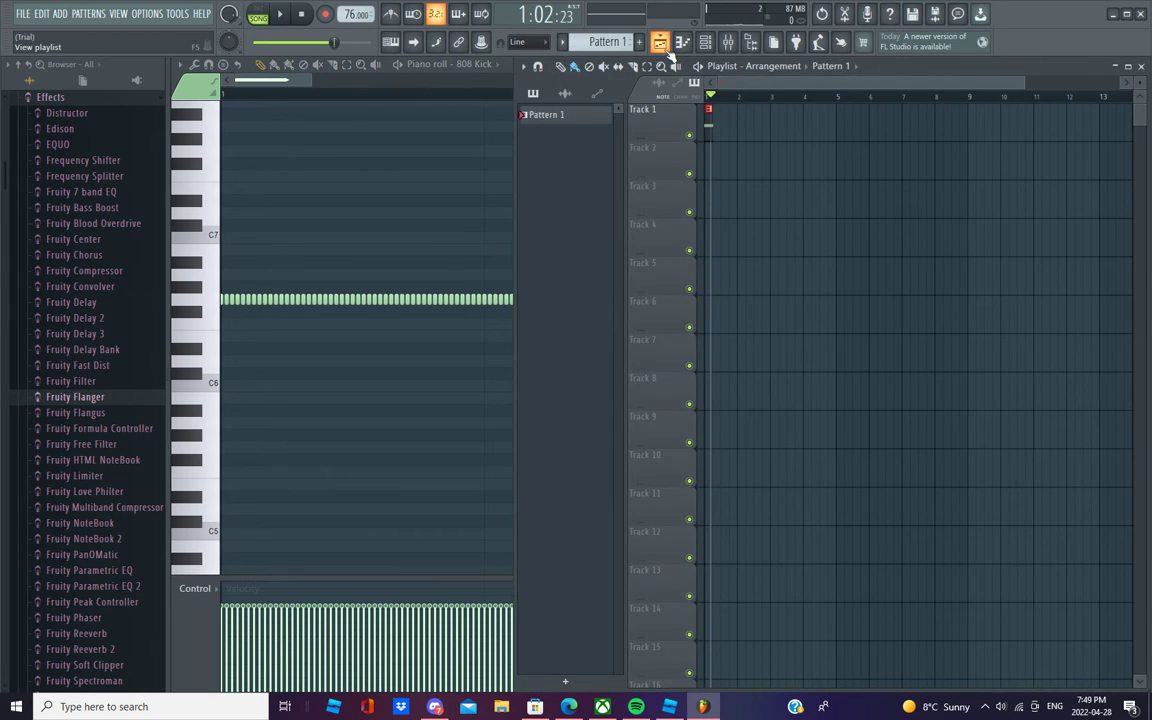
{"action": "left_click_drag", "start_coordinate": [352, 14], "coordinate": [350, 38]}
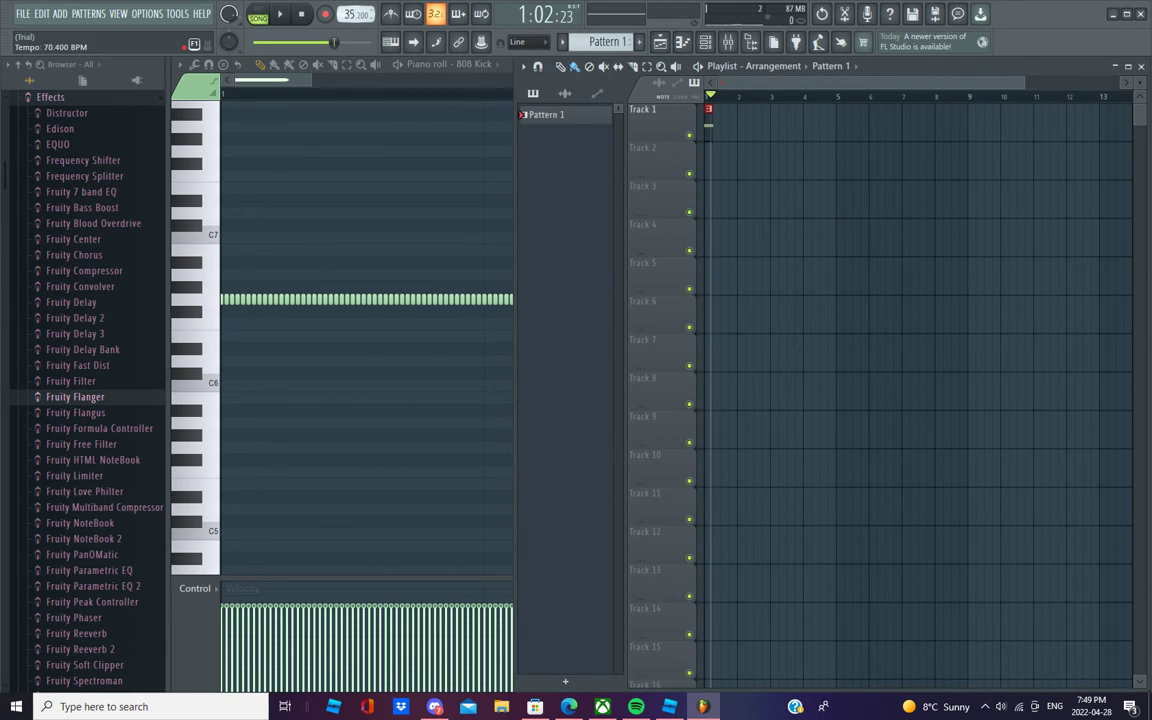
{"action": "left_click", "coordinate": [286, 15]}
{"action": "left_click_drag", "start_coordinate": [350, 14], "coordinate": [350, 0]}
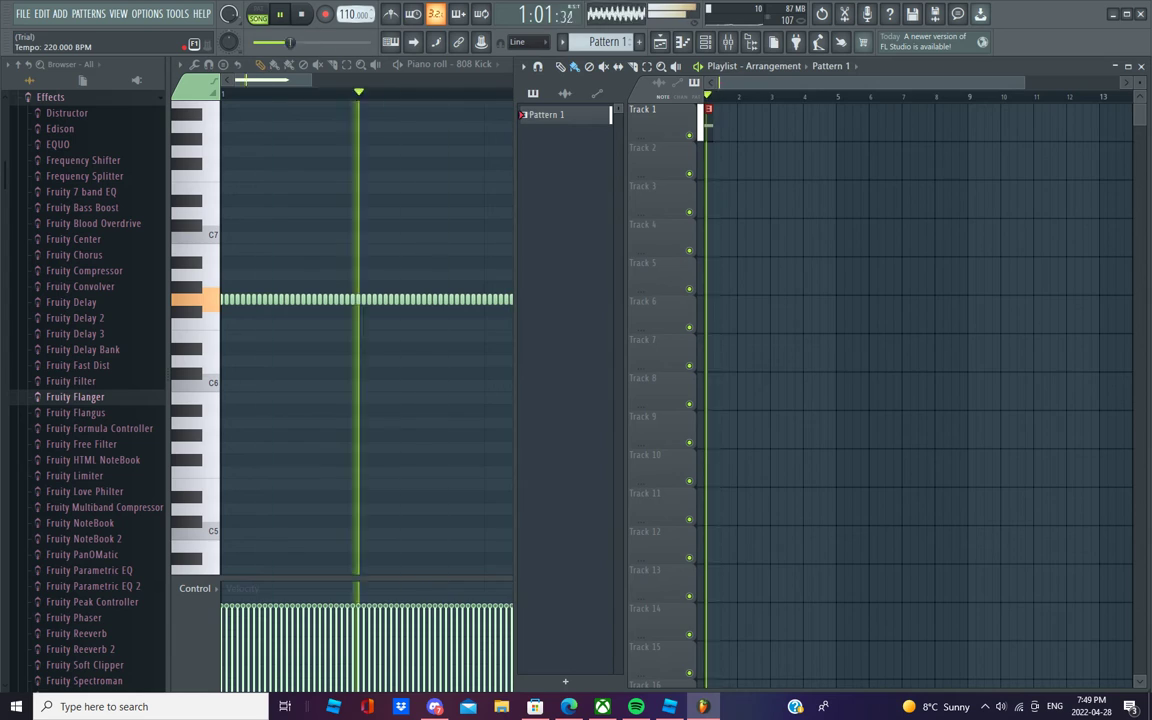
{"action": "left_click_drag", "start_coordinate": [355, 14], "coordinate": [355, 14]}
{"action": "key", "text": "space"}
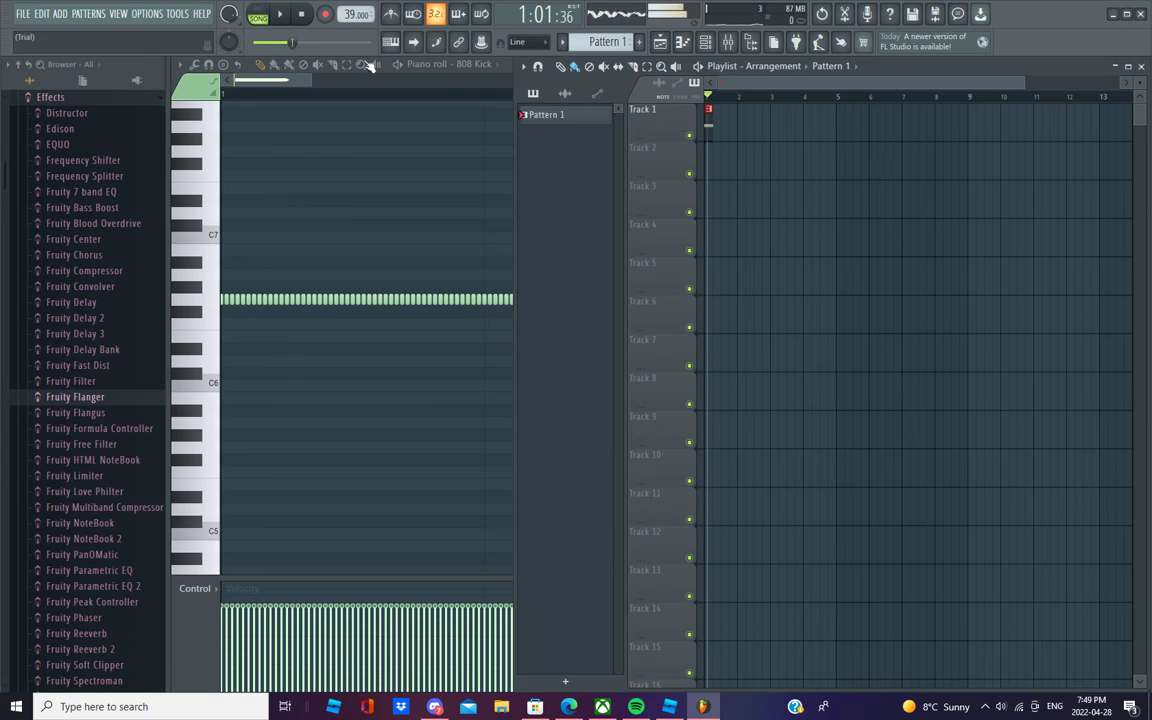